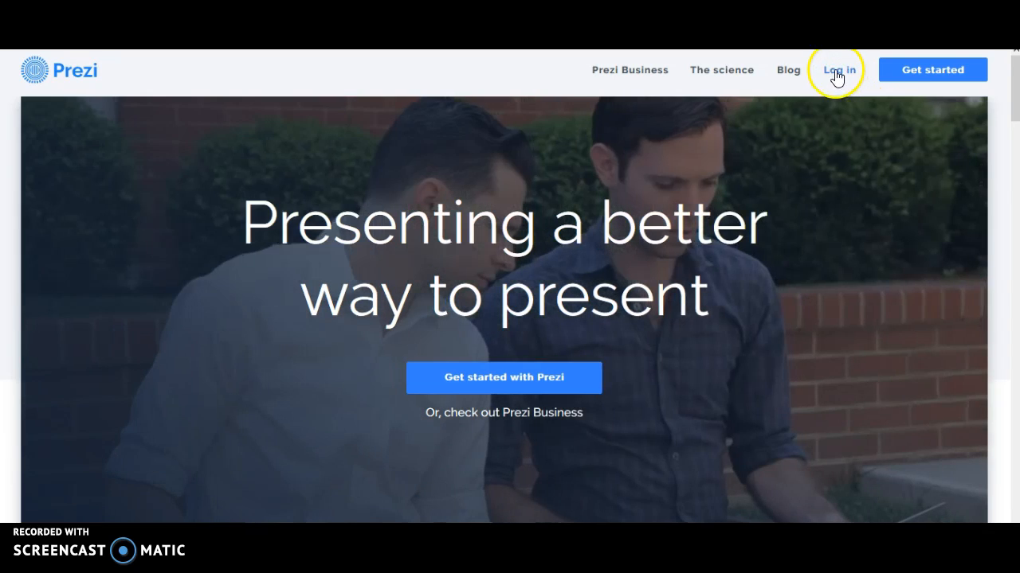
Step: Log in to Prezi with Facebook and create a new prezi from the Clockwork template
left_click(837, 72)
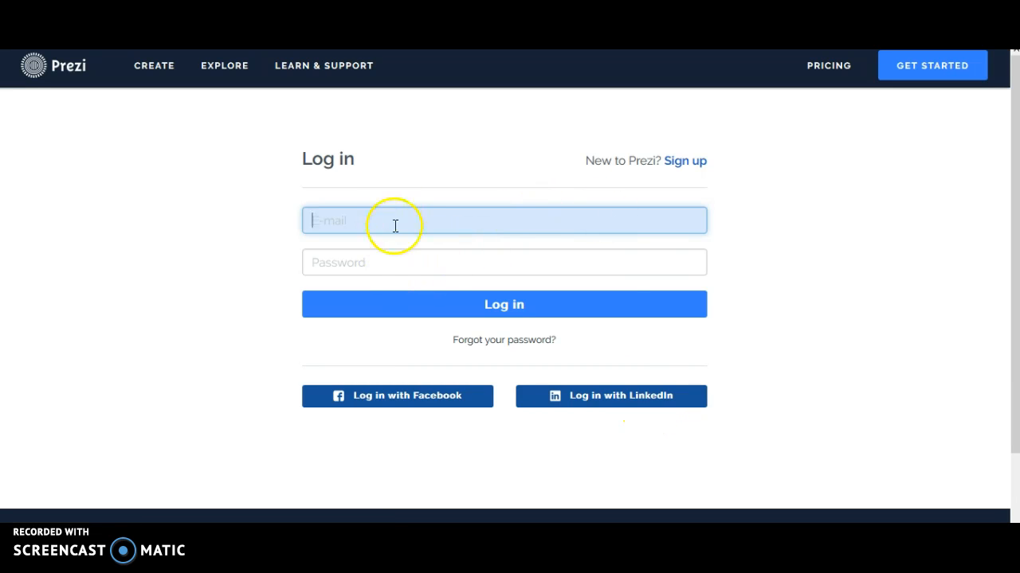
left_click(421, 404)
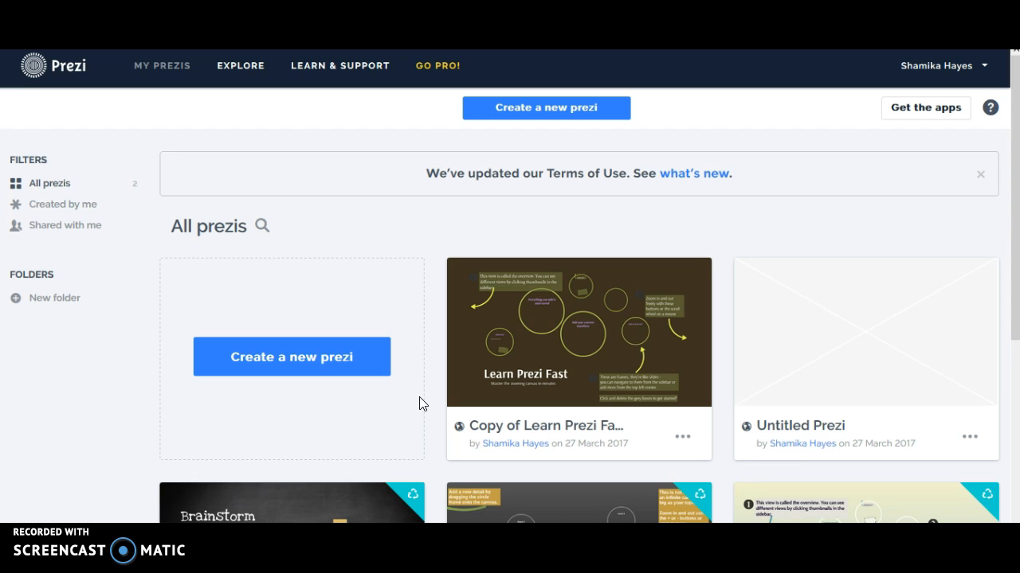
left_click(282, 359)
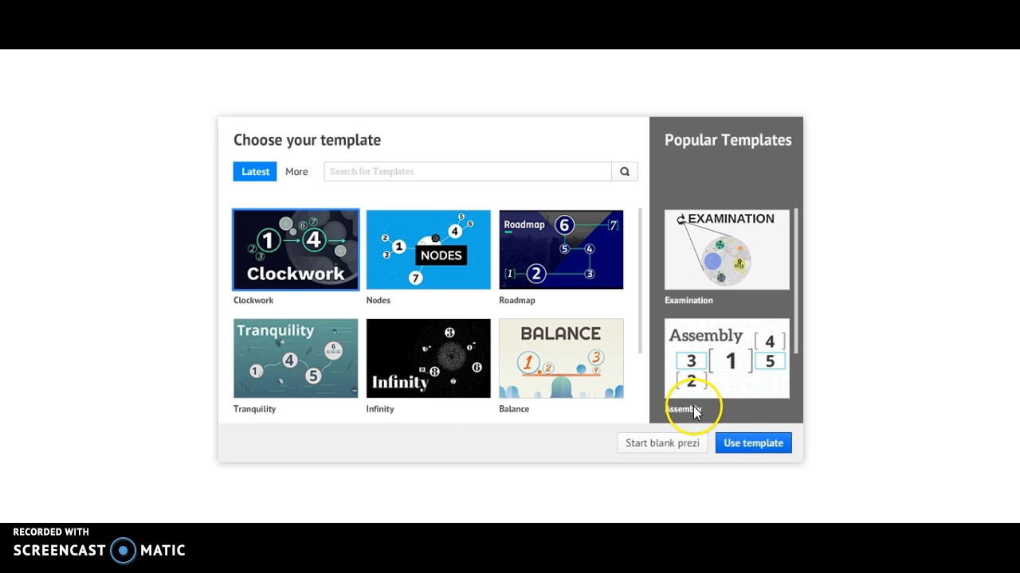
left_click(287, 258)
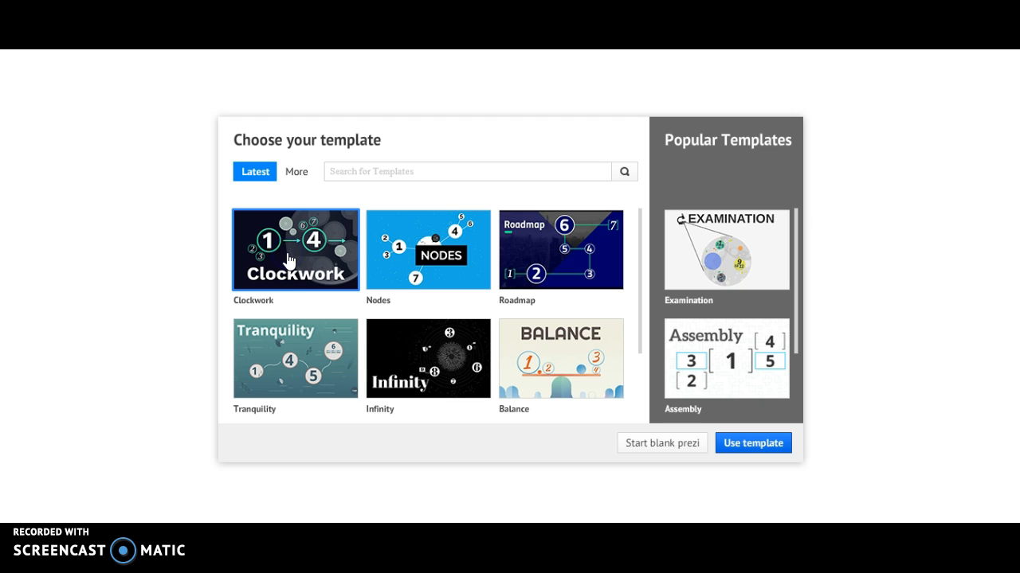
left_click(752, 446)
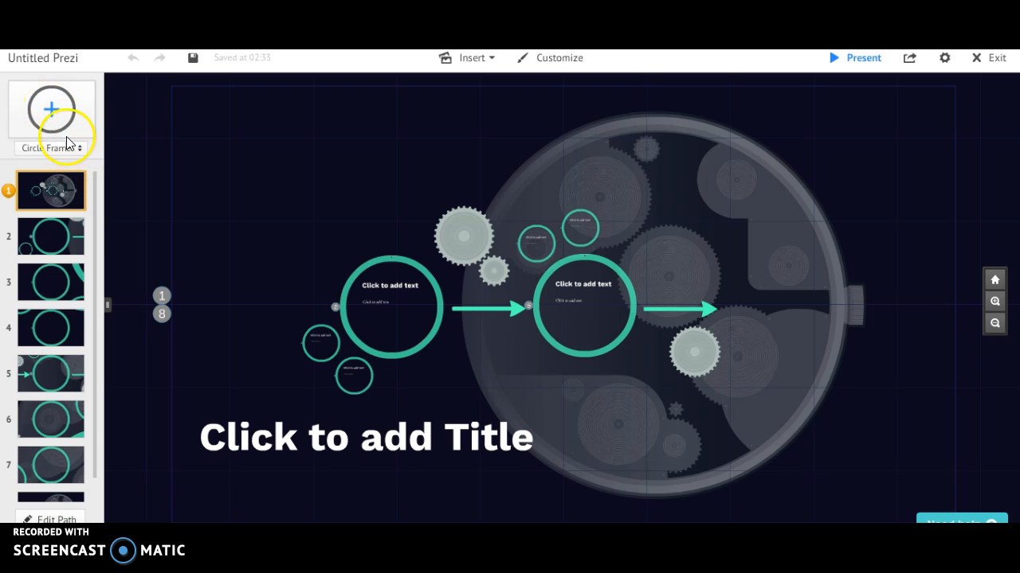
Step: Add a circle frame in the empty area above the first large circle and color it bright pink
left_click_drag(65, 116, 65, 114)
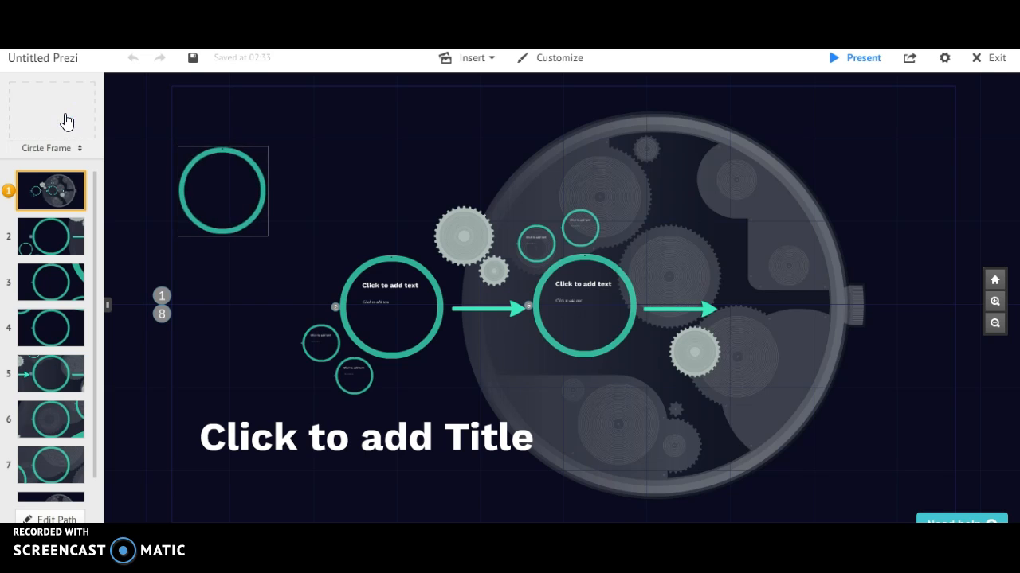
left_click(221, 226)
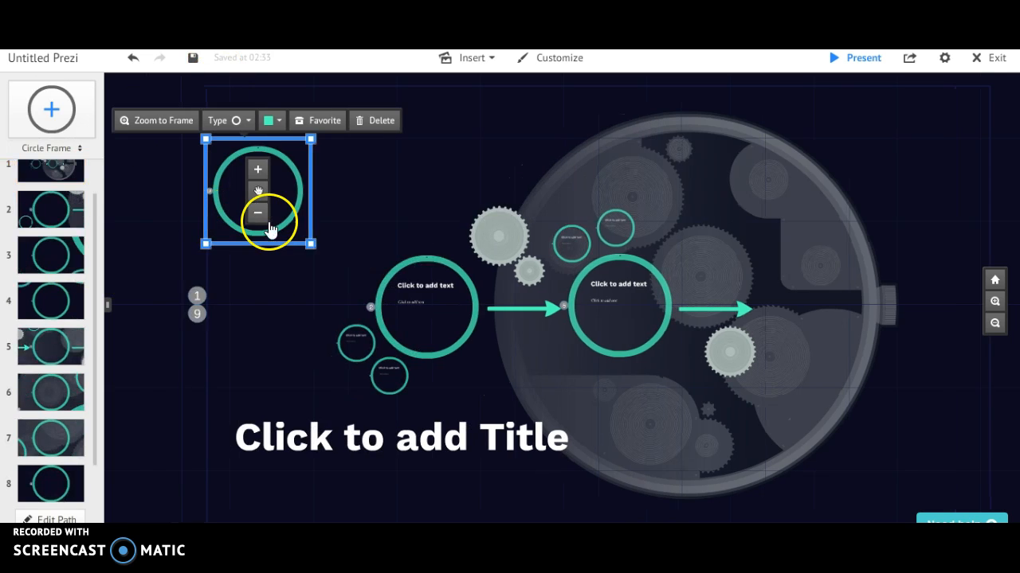
left_click(281, 125)
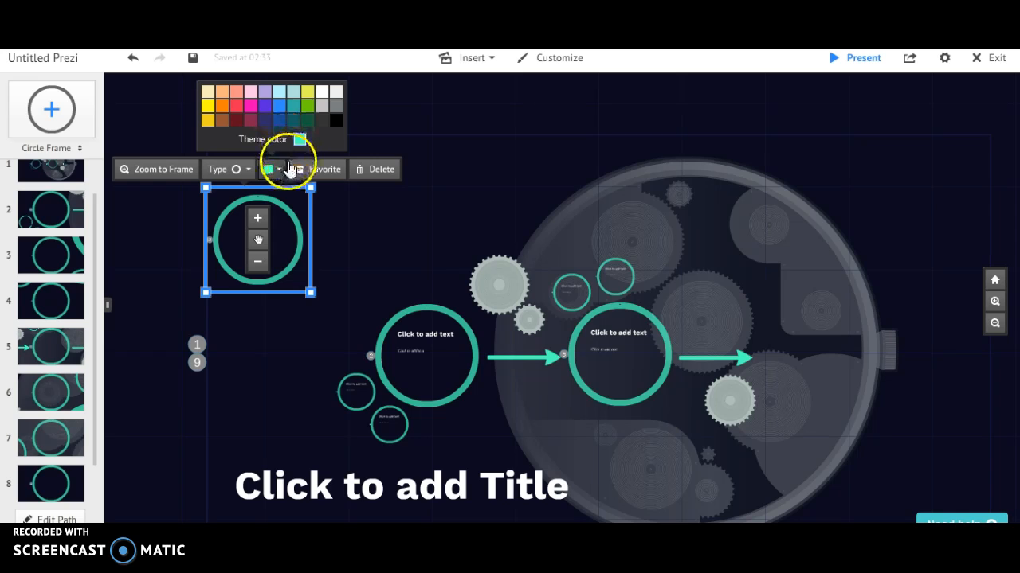
left_click(251, 108)
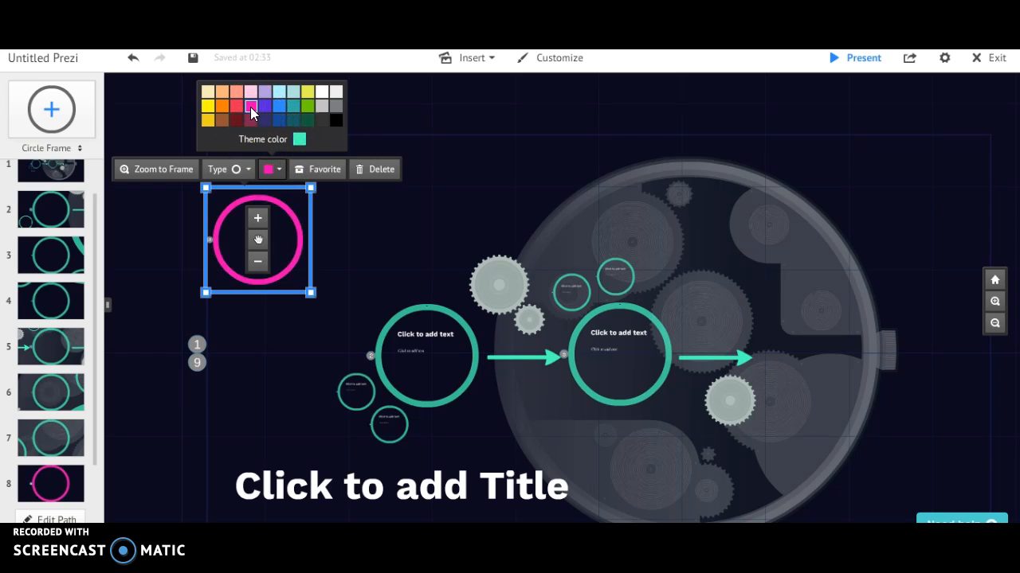
Step: Try the Invisible and Bracket types on the new pink frame
left_click(244, 170)
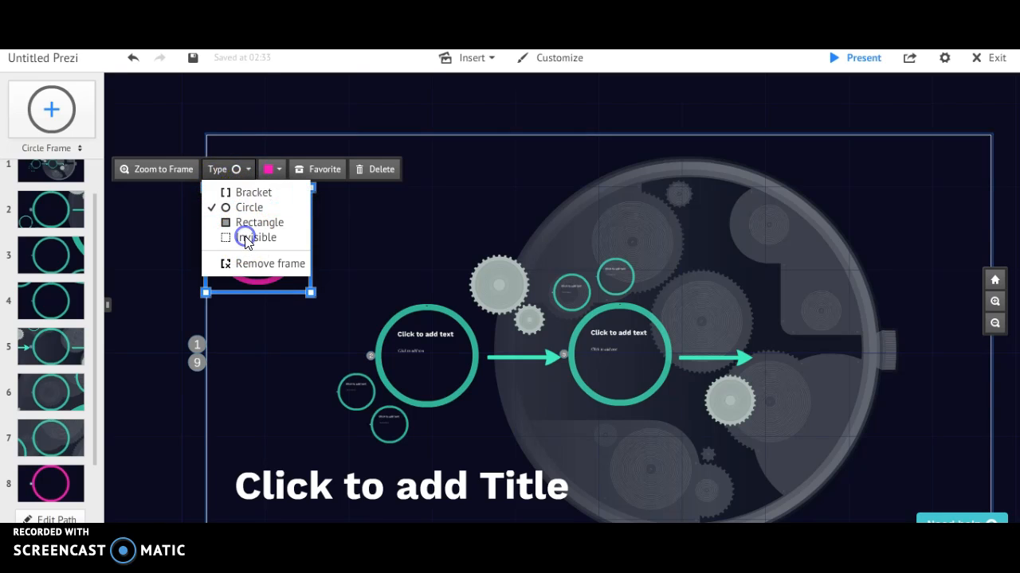
left_click(246, 236)
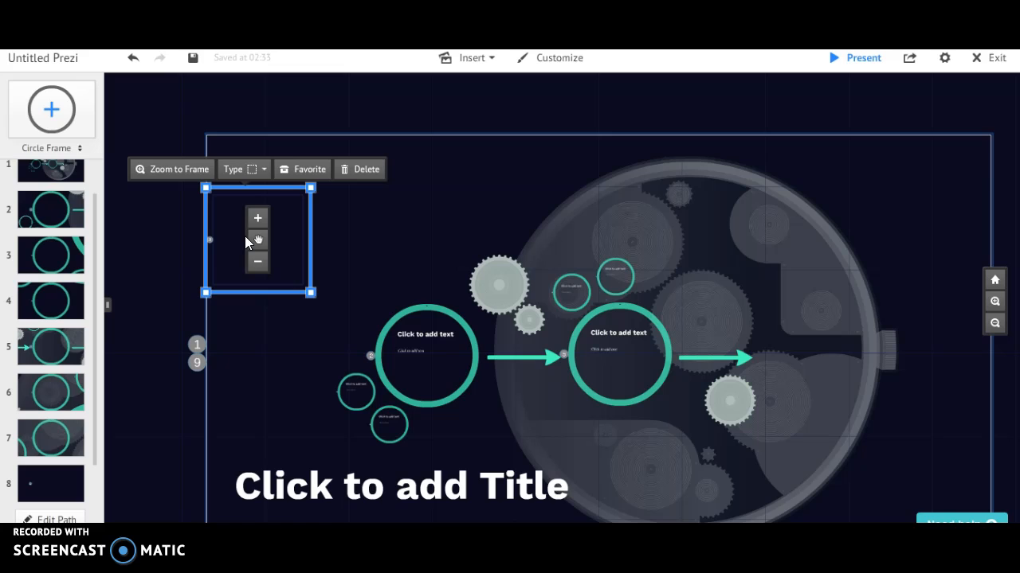
left_click(266, 171)
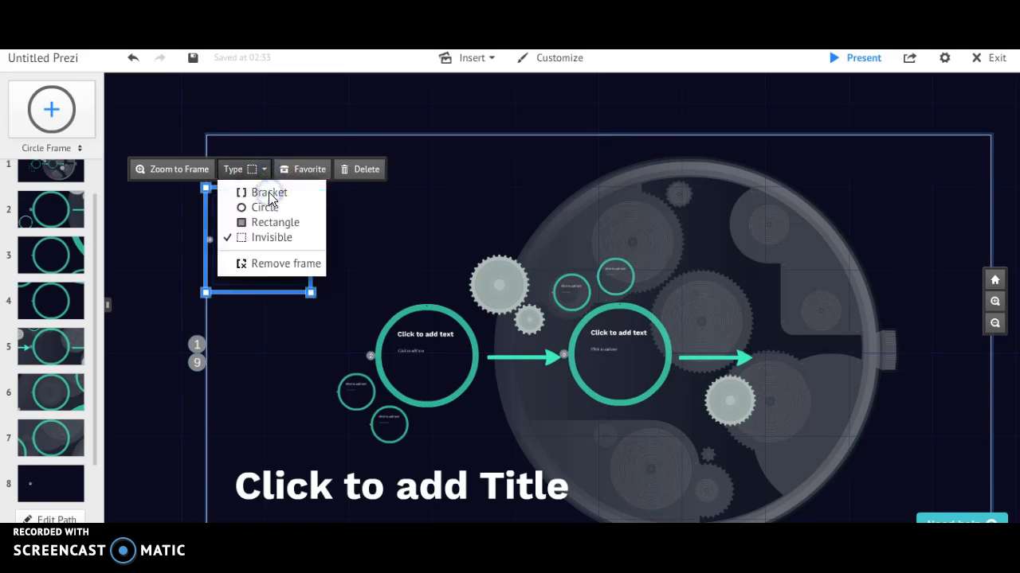
left_click(268, 194)
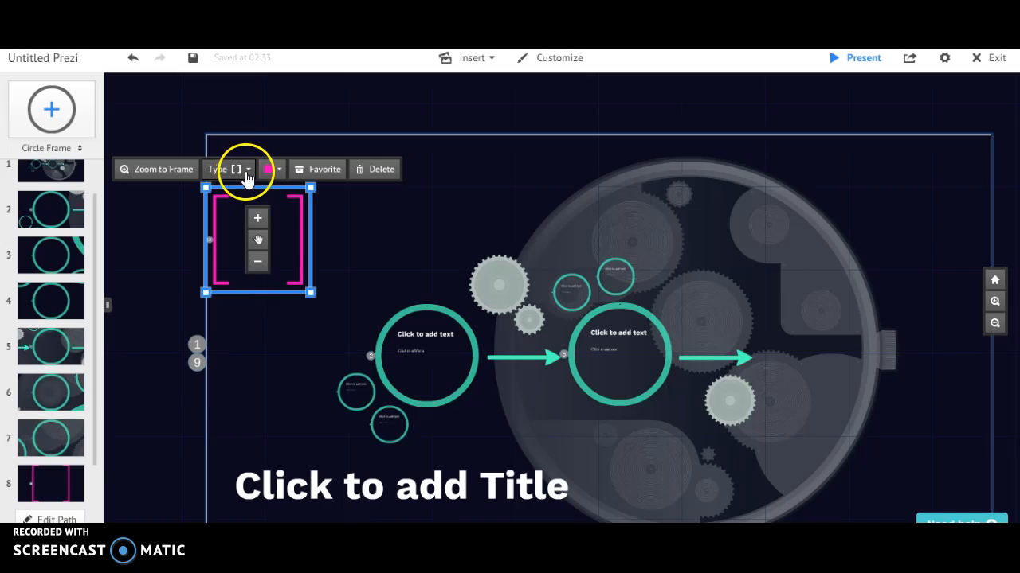
Step: Set the new pink frame's type to Rectangle and deselect it
left_click(242, 172)
left_click(256, 224)
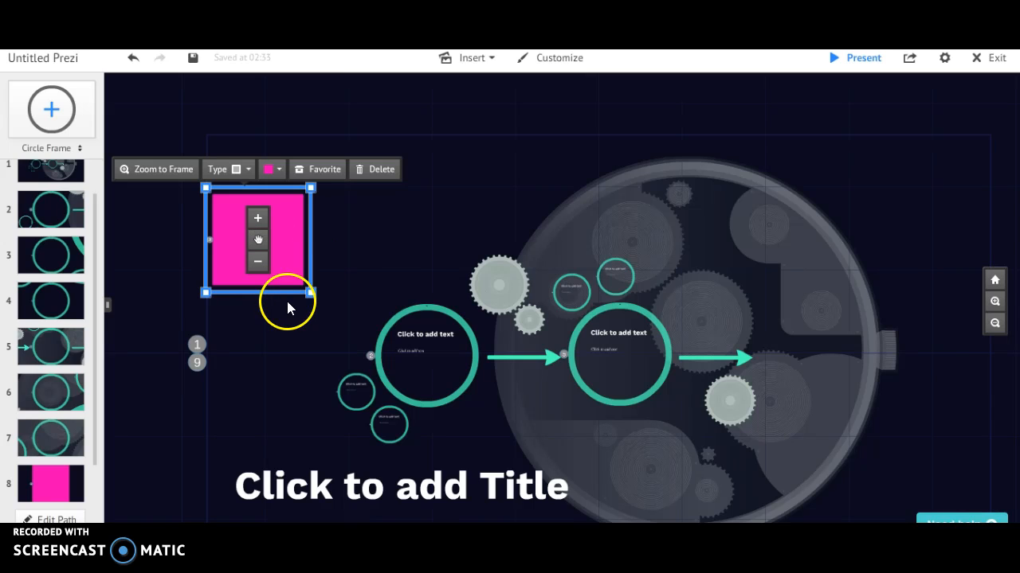
left_click(354, 253)
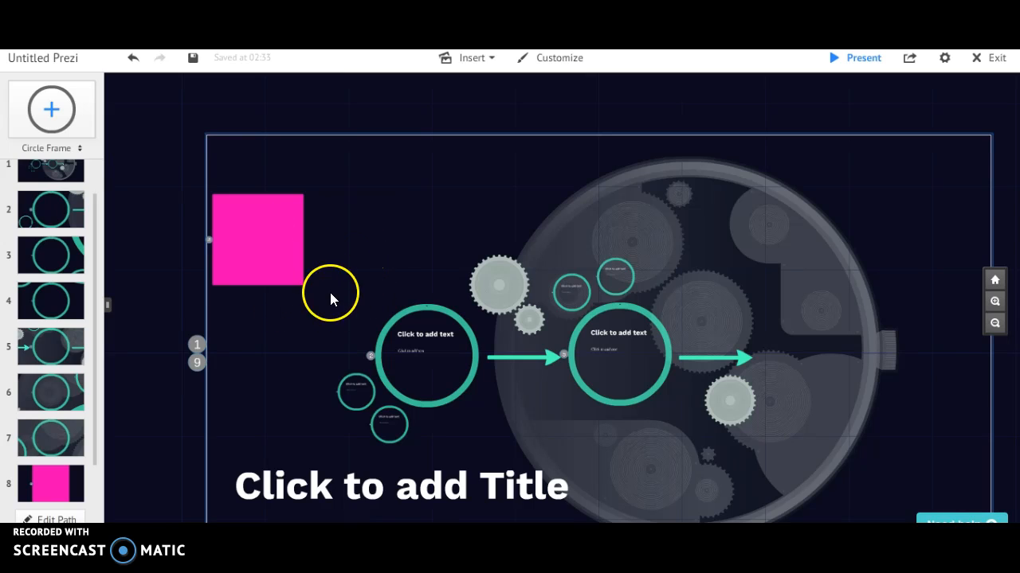
Step: Add the text "hello" over the first large circle and close the text editor
left_click(434, 347)
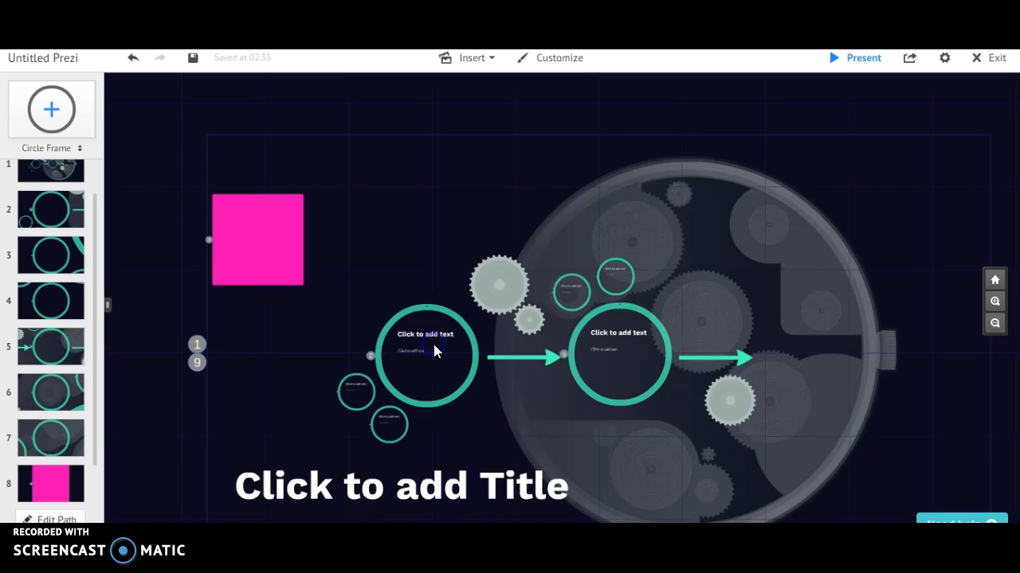
left_click(424, 336)
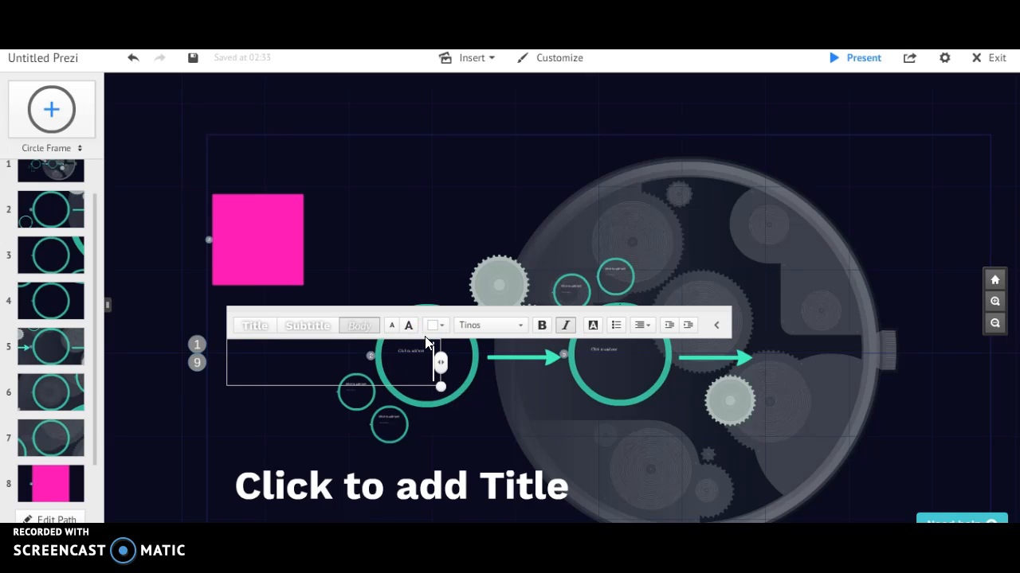
left_click(352, 347)
type("hel")
type("lo")
key("BackSpace")
type("lo")
key("Return")
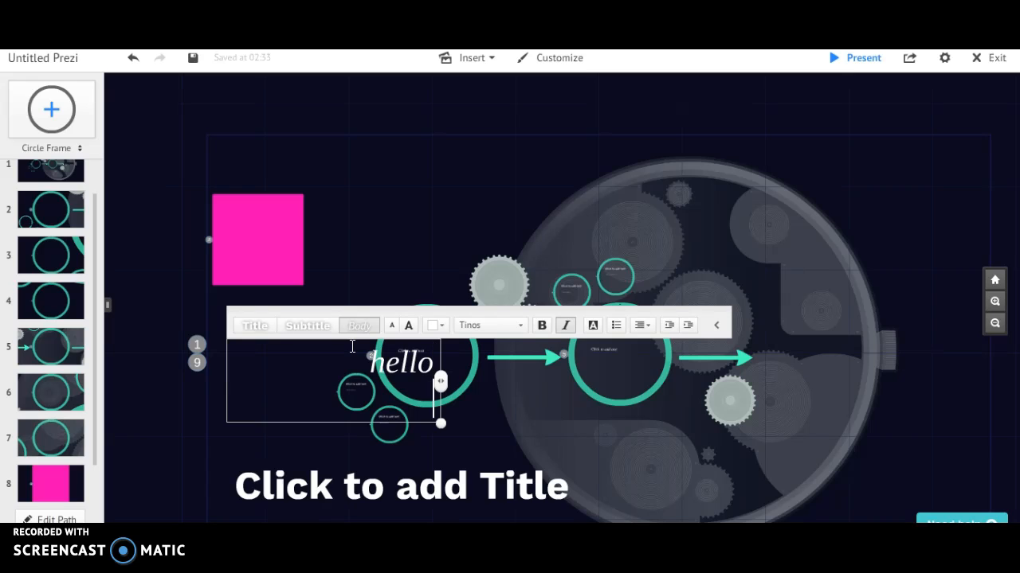
left_click(363, 446)
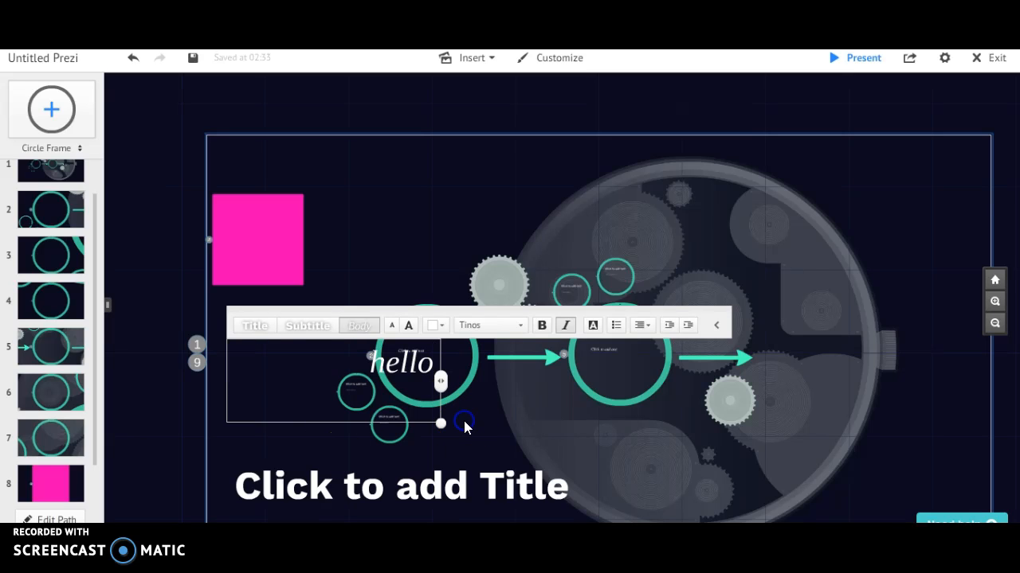
left_click(432, 383)
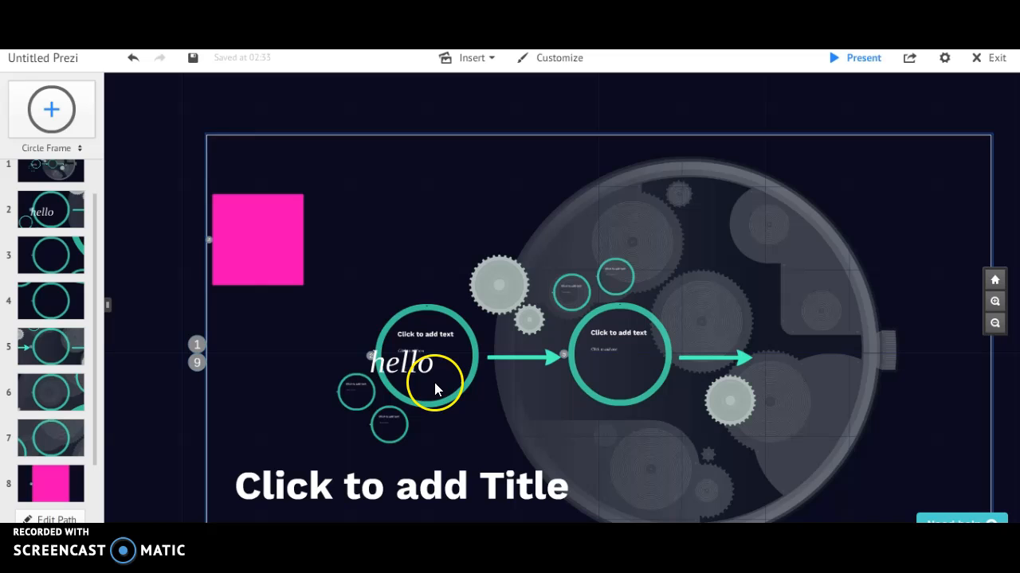
Step: Widen the "hello" text box so the word sits inside the first large circle
right_click(401, 356)
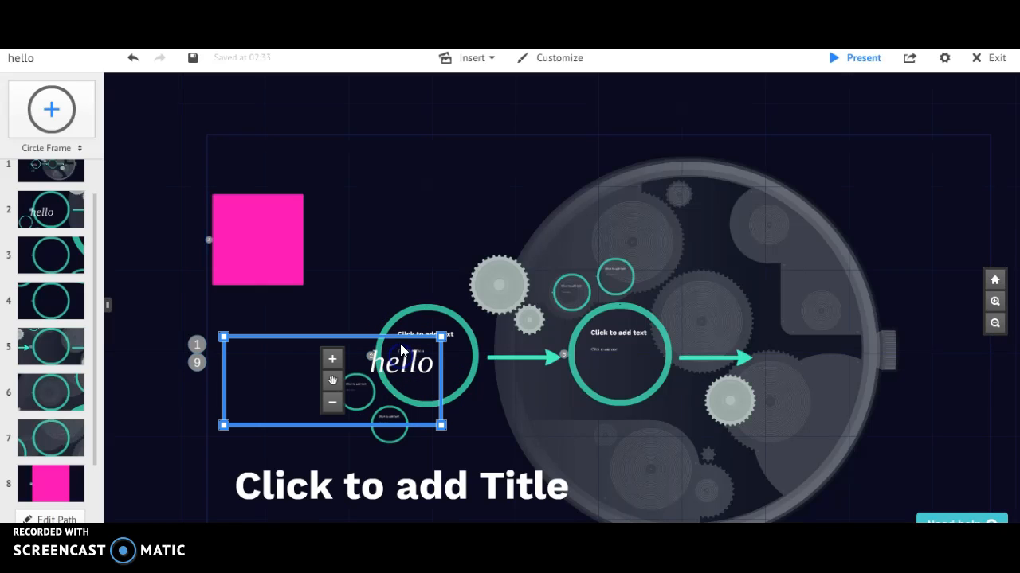
left_click_drag(440, 338, 437, 337)
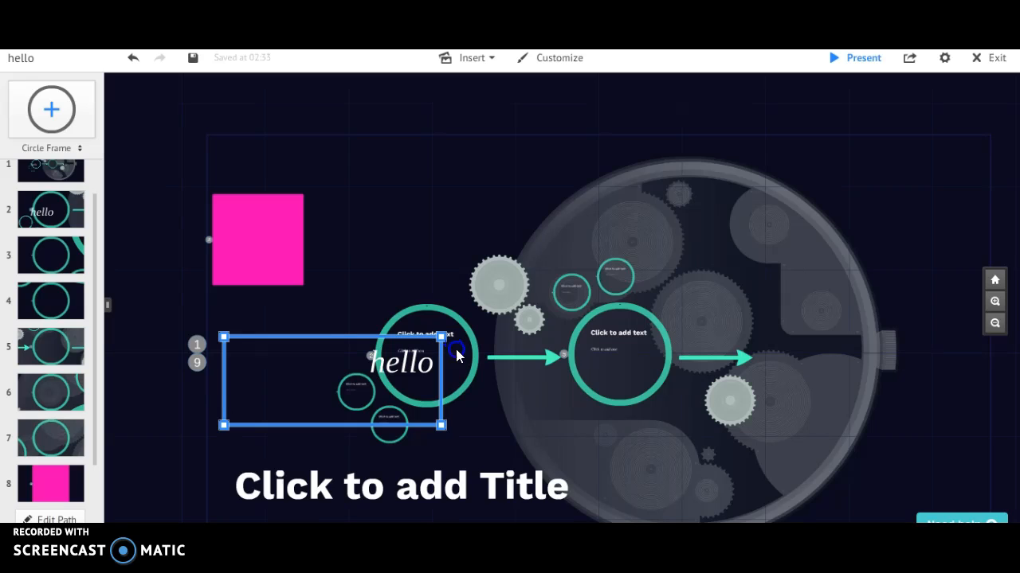
left_click(459, 372)
left_click_drag(470, 377, 467, 381)
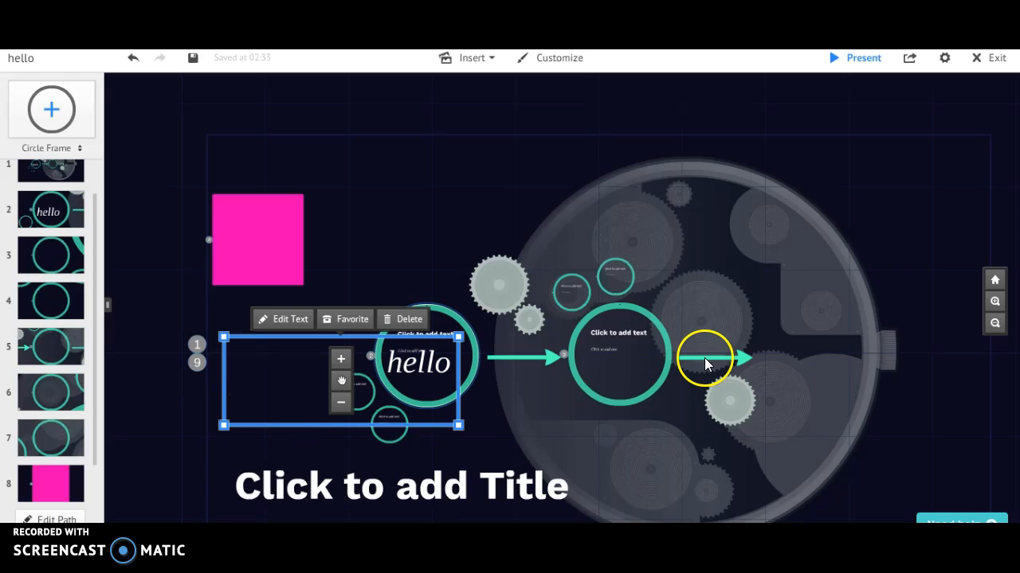
Step: Examine the overview and the "hello" frame by zooming to path points 1 and 2
left_click(573, 299)
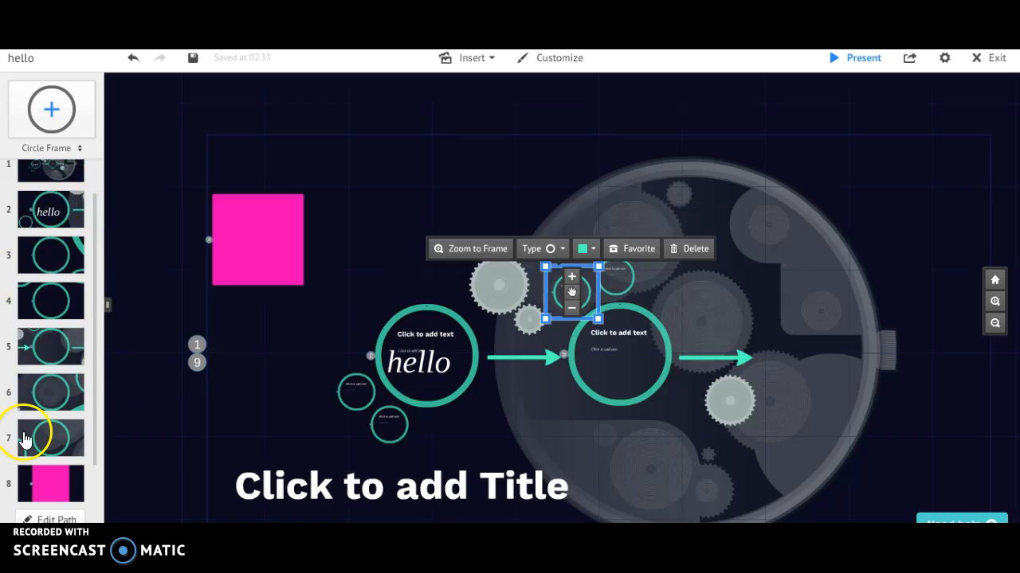
left_click(68, 210)
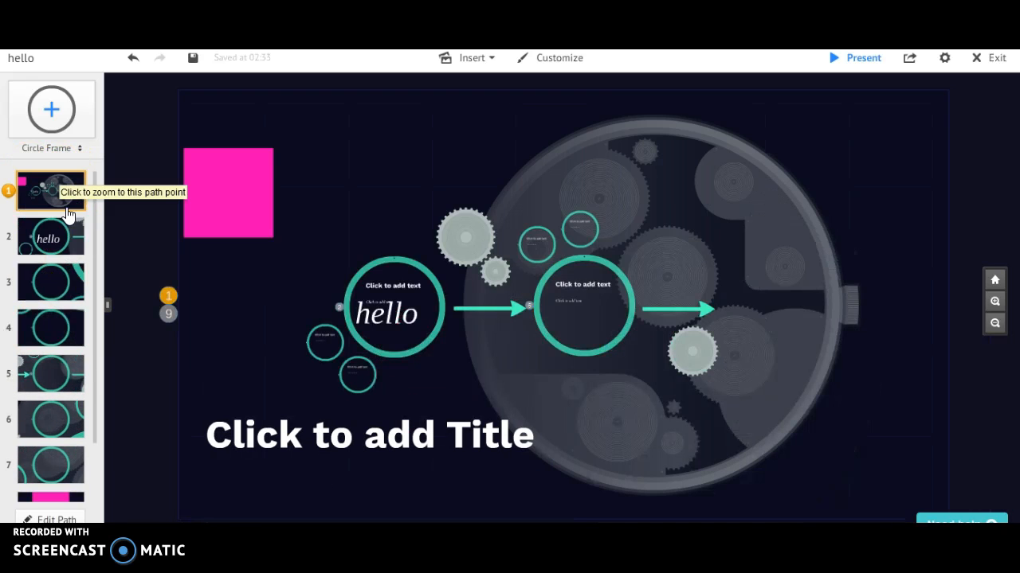
left_click(46, 251)
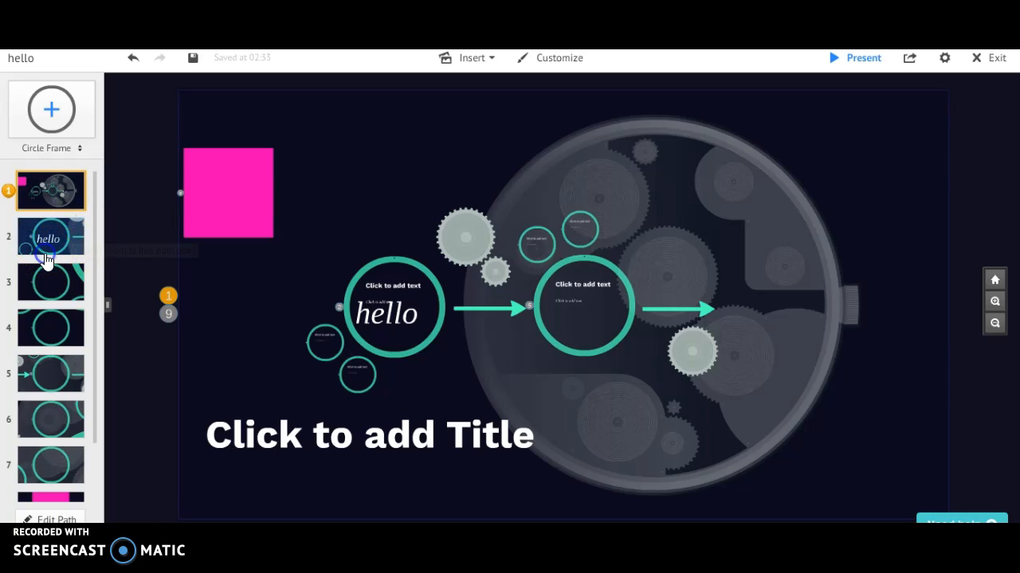
left_click(80, 284)
left_click(45, 235)
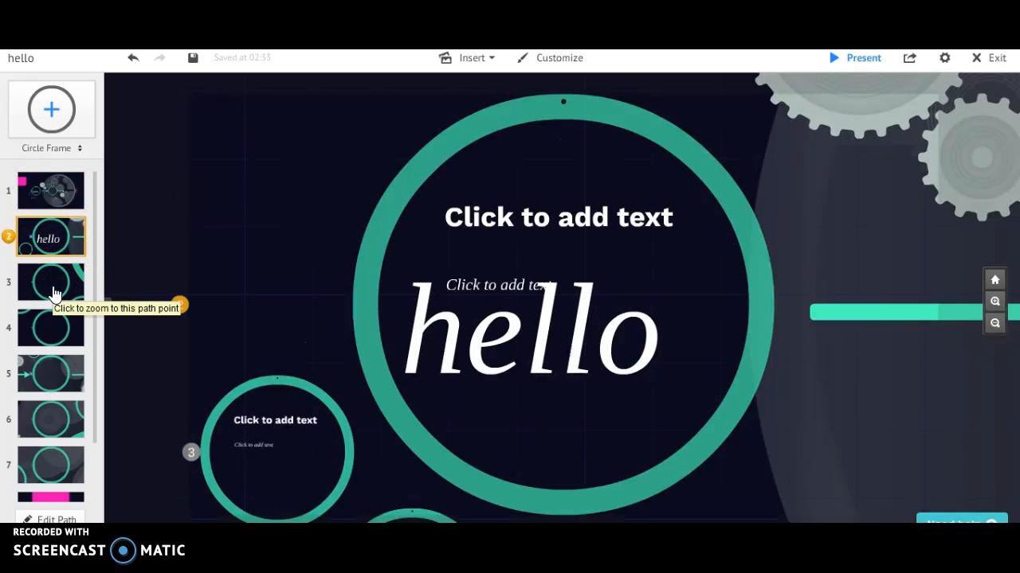
Step: Replace the heading placeholder in path point 3's circle with the presenter's full name in the Sacramento font
left_click(53, 293)
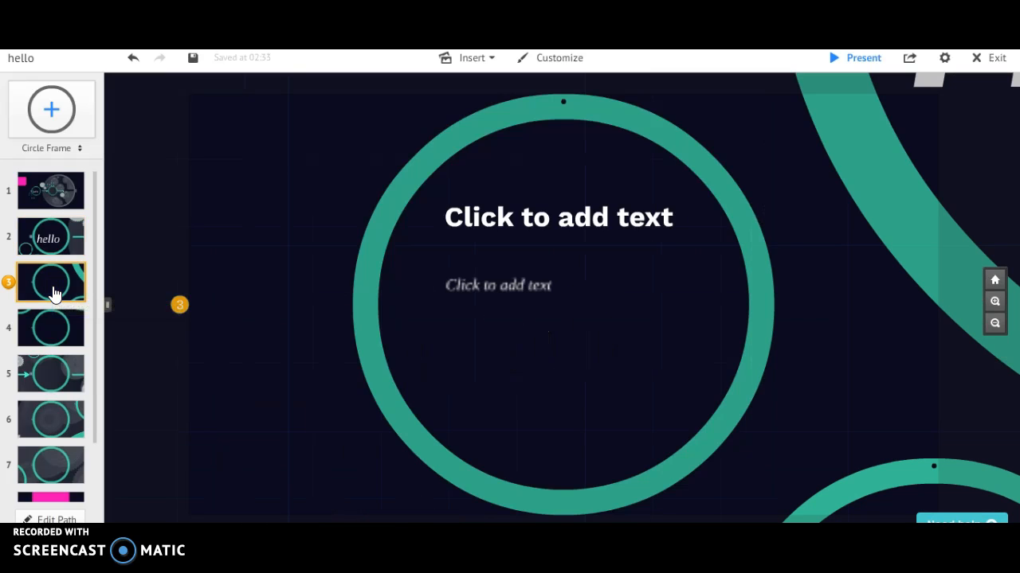
left_click(471, 285)
left_click(495, 220)
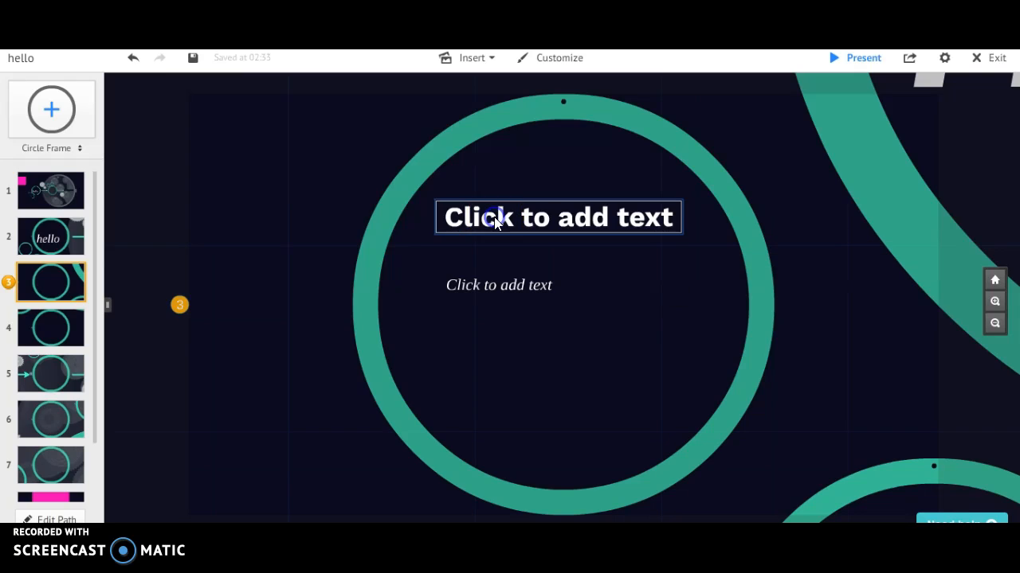
left_click(498, 224)
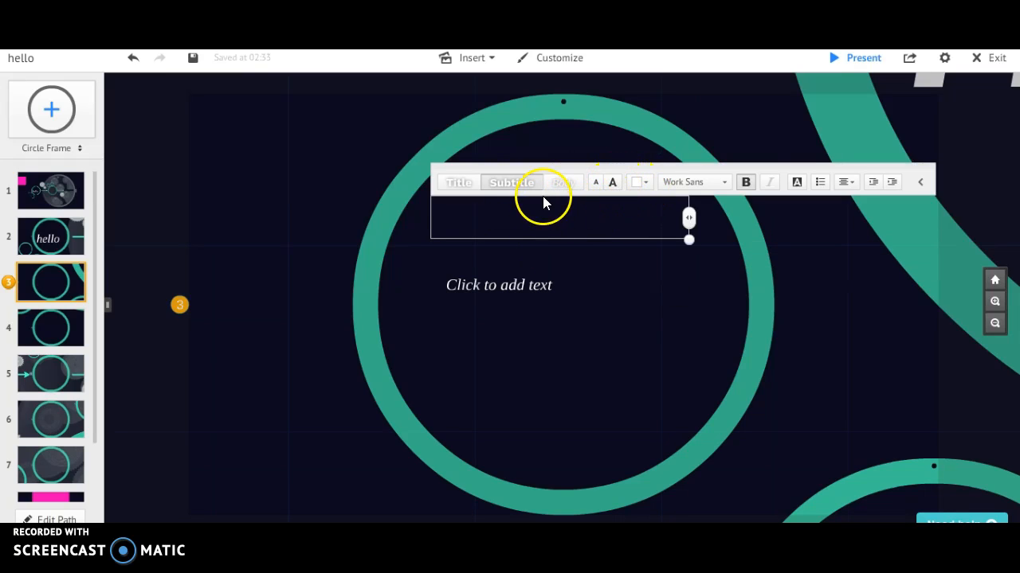
left_click(724, 184)
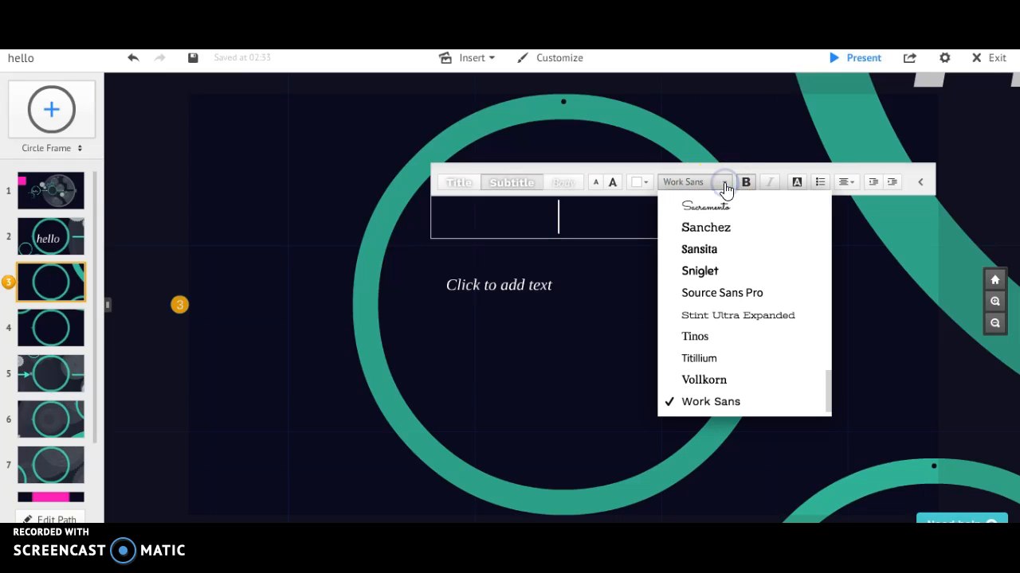
left_click(726, 209)
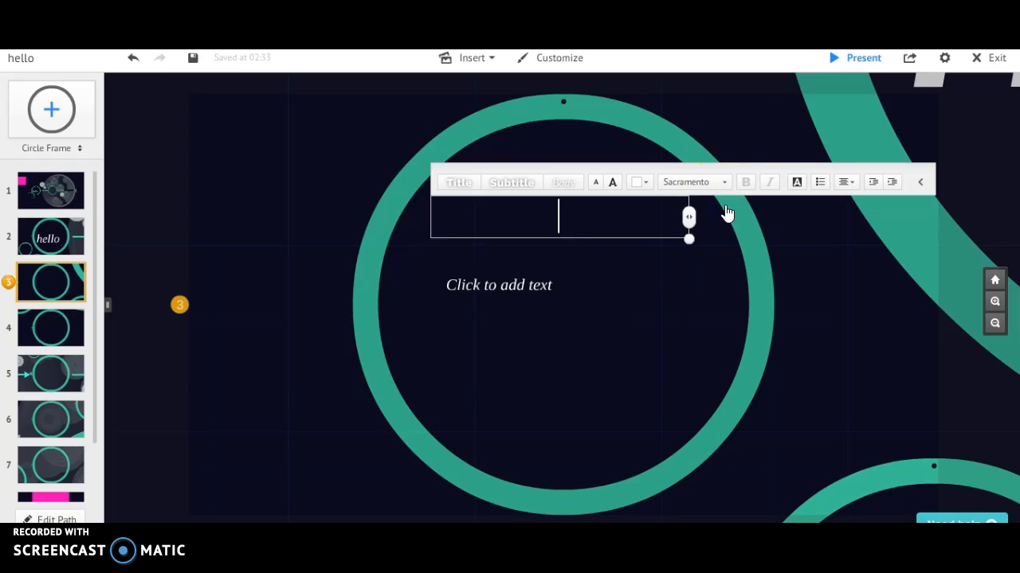
type("sham")
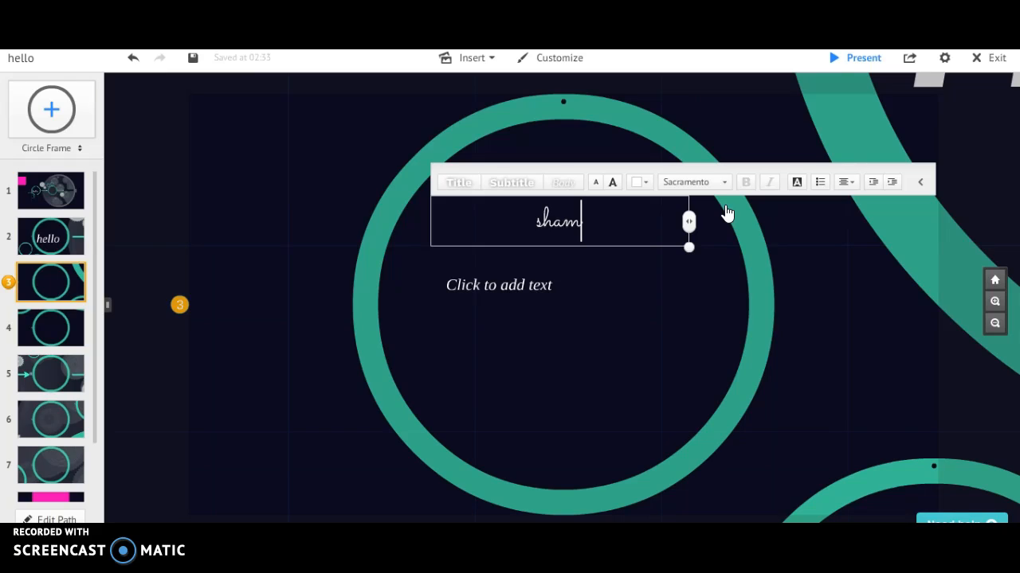
type("ika hayes")
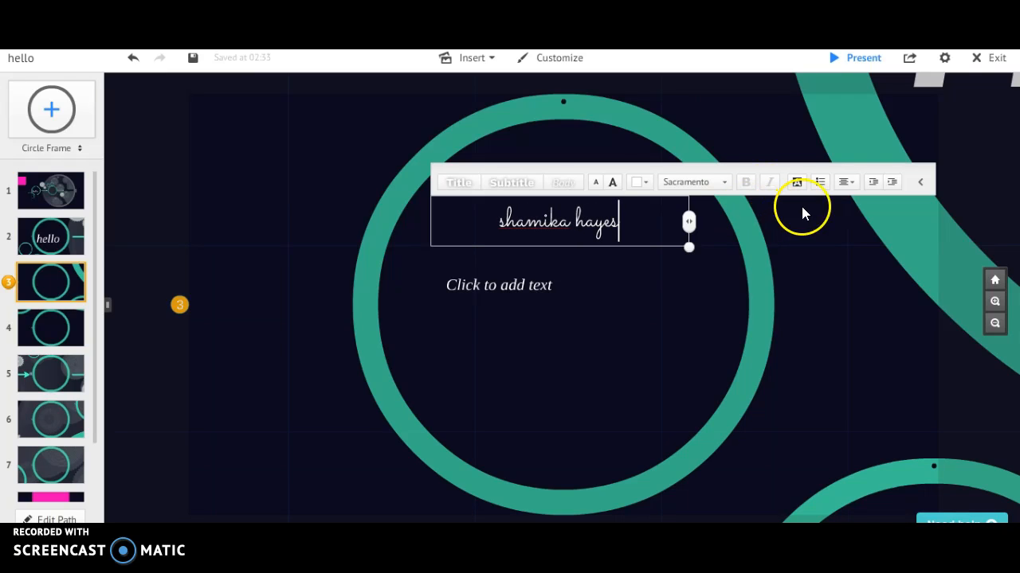
left_click(613, 188)
left_click(597, 185)
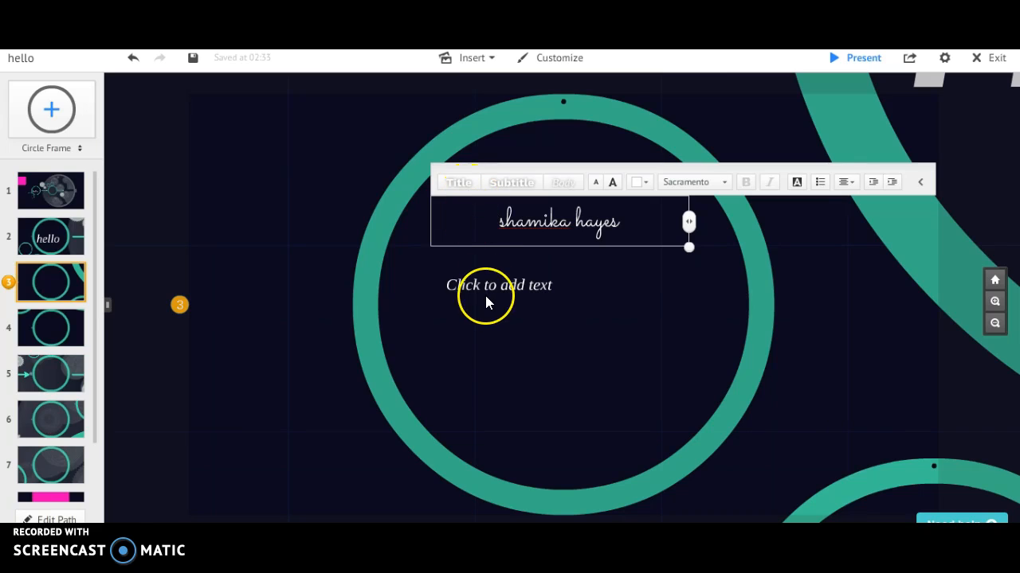
Step: Close the heading's text editor and replace the body text placeholder in path point 3's circle with "tswana"
left_click(534, 338)
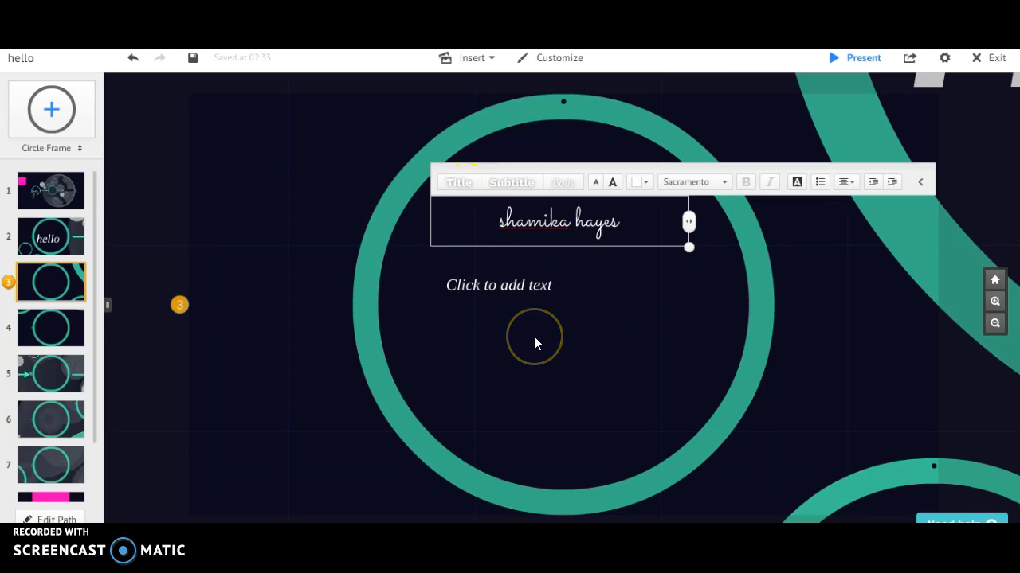
left_click(690, 194)
left_click(600, 253)
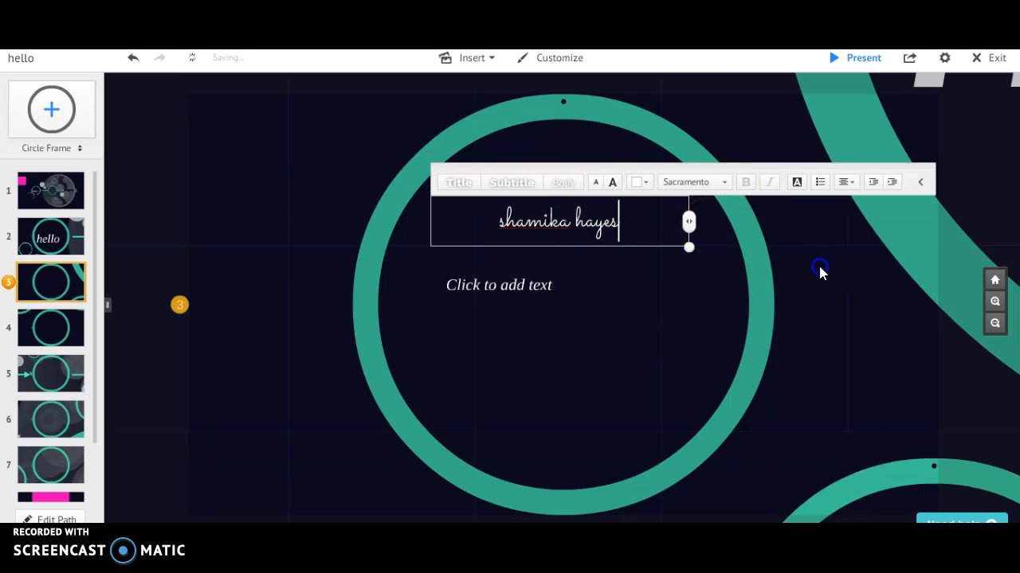
left_click(565, 381)
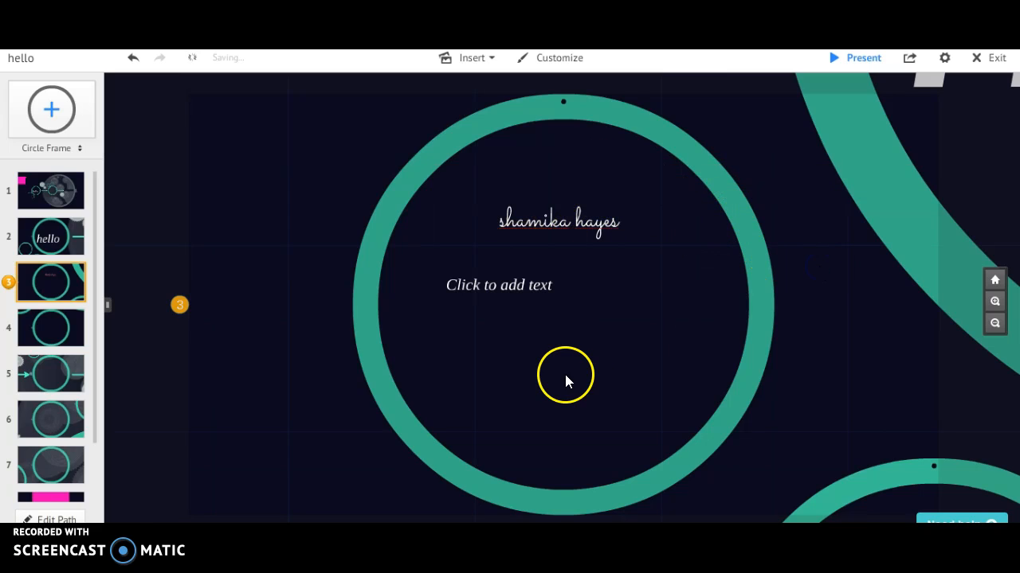
left_click(497, 283)
type("tw")
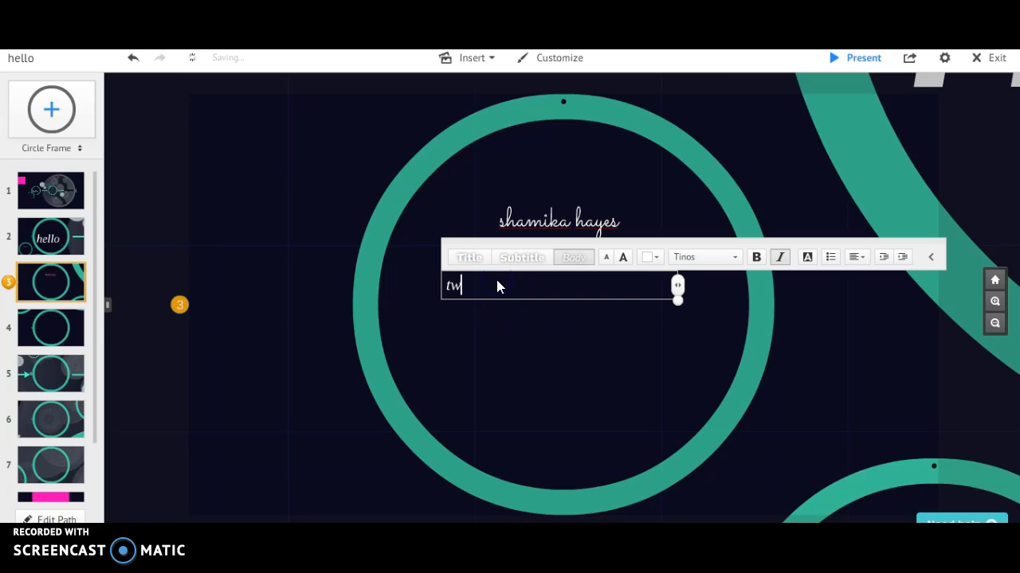
key("BackSpace")
type("swana")
left_click(490, 349)
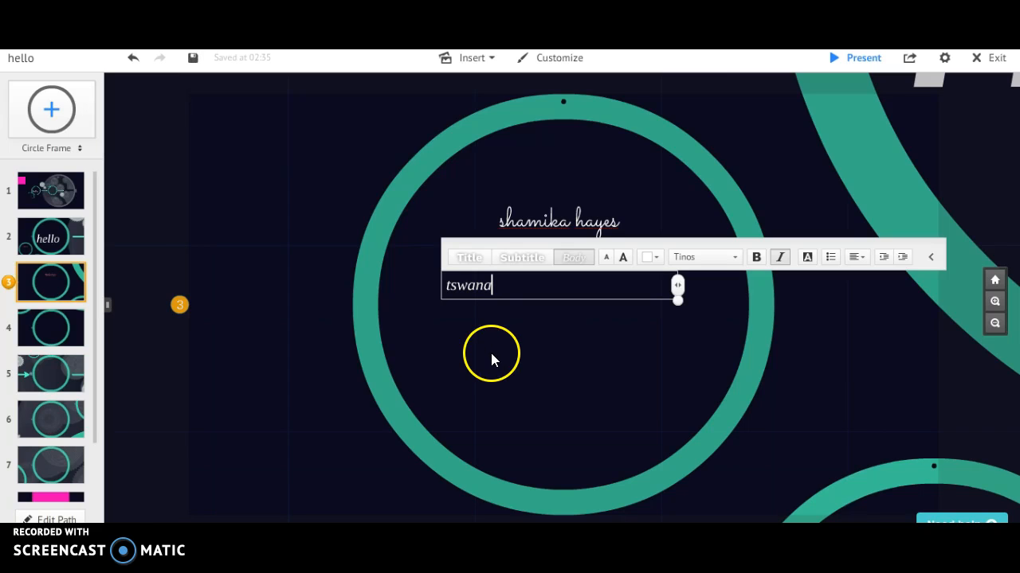
left_click(591, 331)
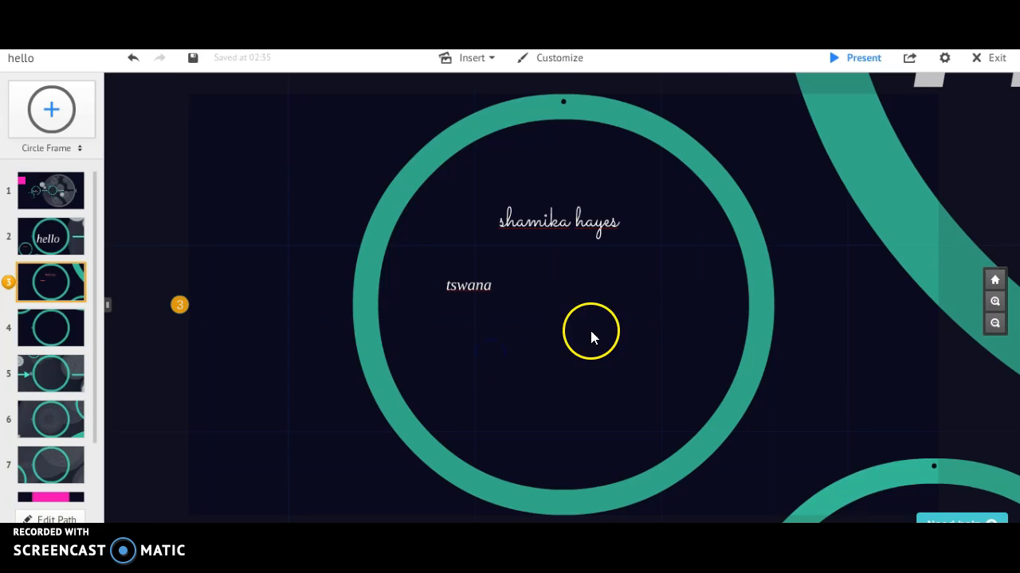
Step: Draw an arrow outside path point 3's circle and move its tail below the head so it points up and right
left_click(486, 60)
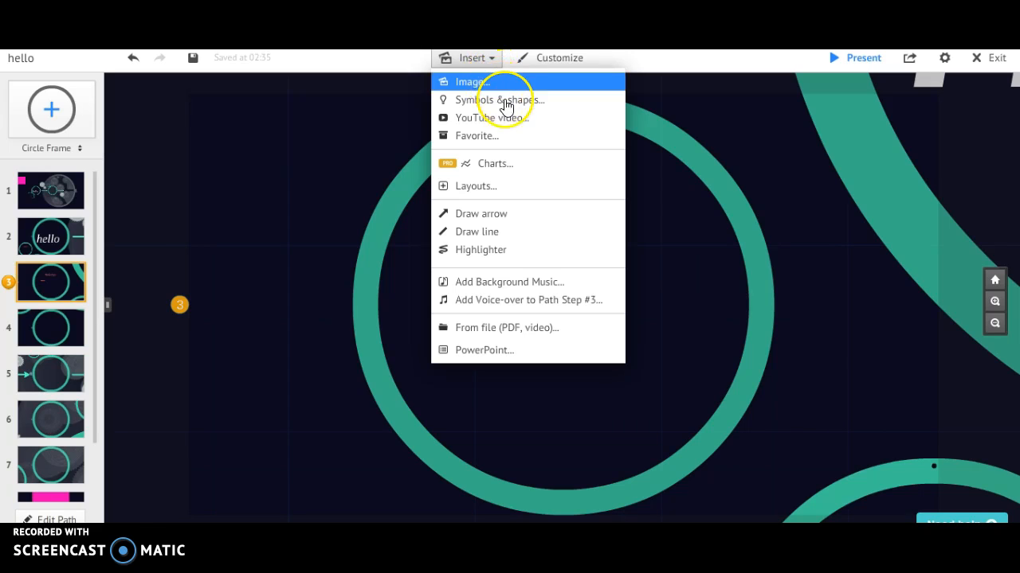
left_click(501, 215)
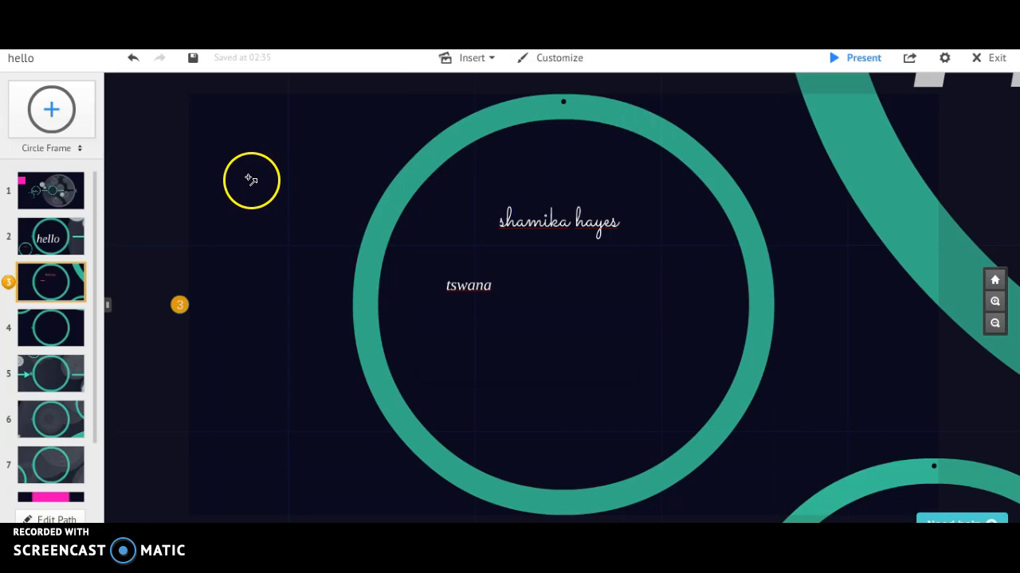
mouse_move(222, 163)
left_mouse_down()
mouse_move(262, 198)
mouse_move(322, 288)
mouse_move(300, 271)
mouse_move(340, 193)
mouse_move(249, 349)
mouse_move(225, 343)
mouse_move(271, 326)
mouse_move(340, 232)
left_mouse_up()
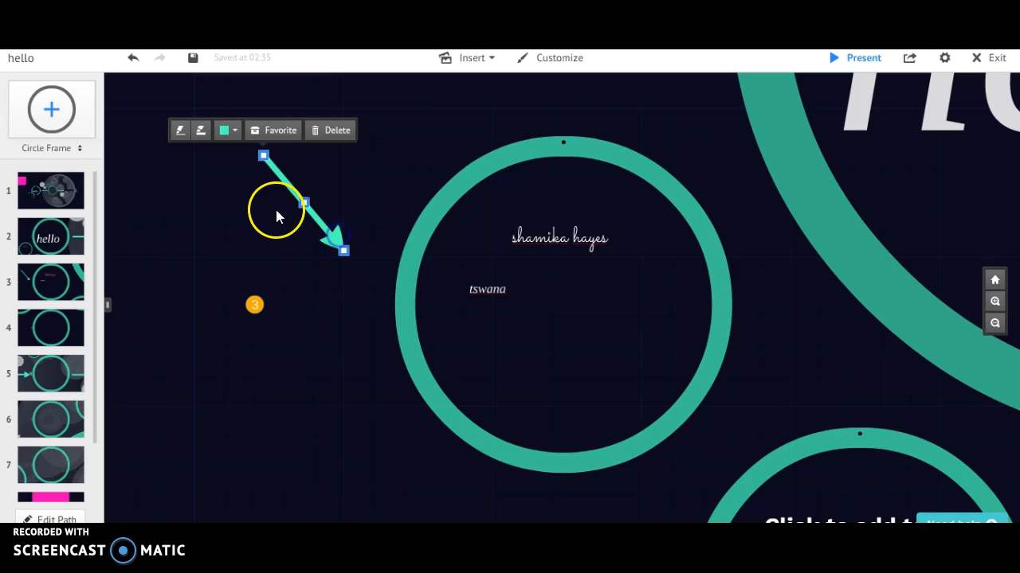
left_click_drag(262, 156, 363, 177)
left_click_drag(383, 223, 250, 344)
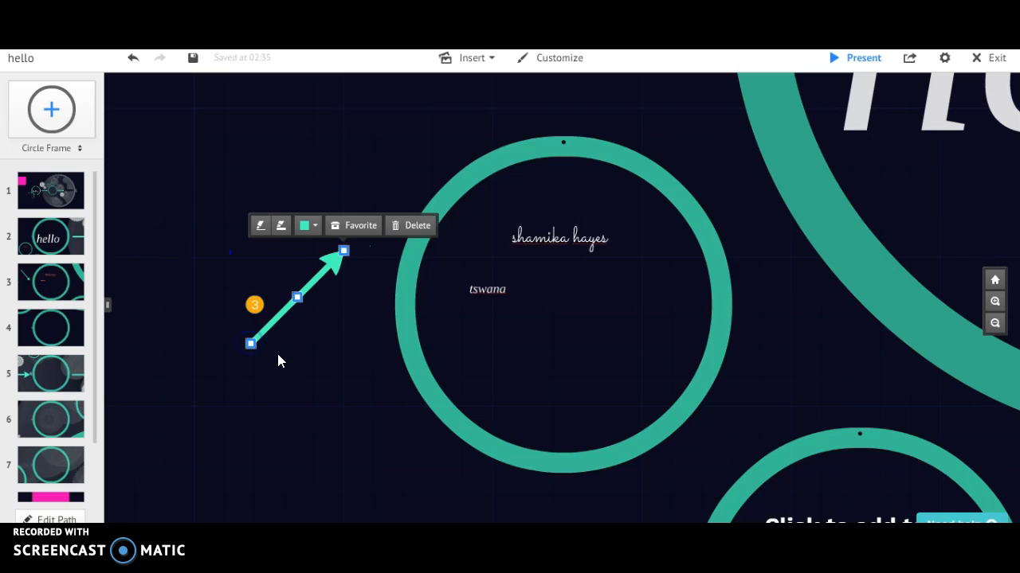
Step: Recolour the arrow purple, thicken its line and return it to the thinner width
left_click(315, 229)
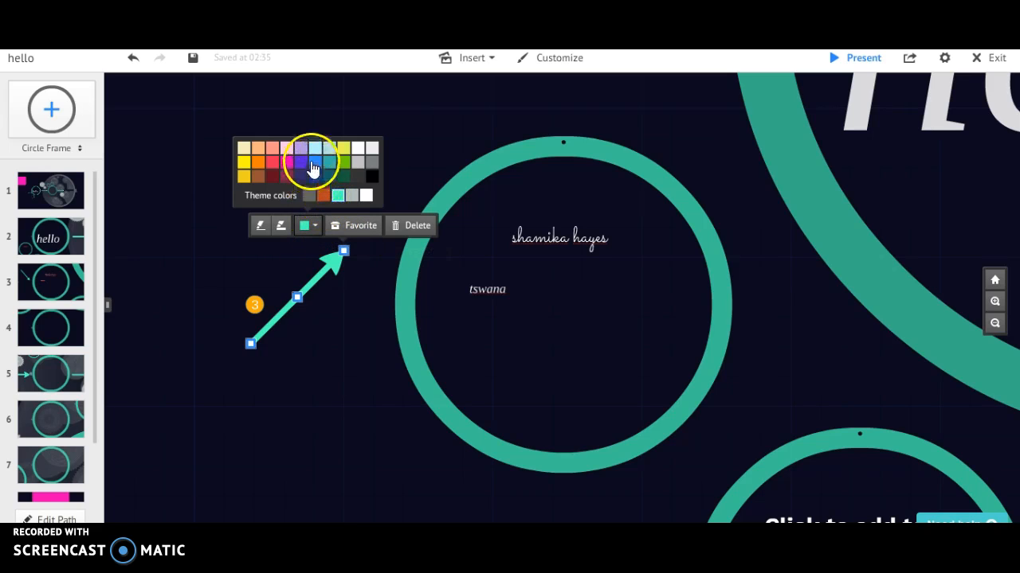
left_click(302, 166)
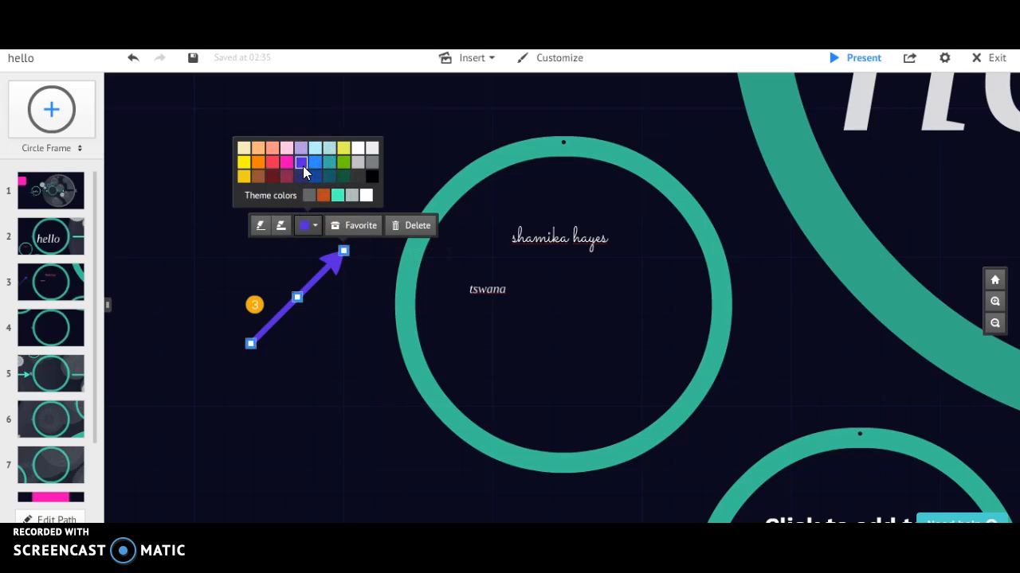
left_click(283, 227)
left_click(298, 286)
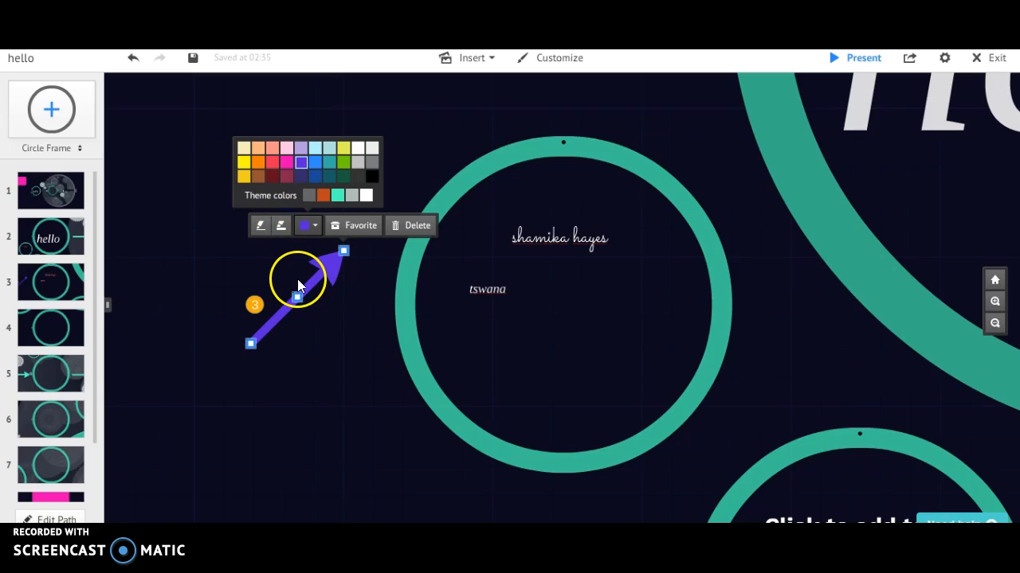
left_click(260, 226)
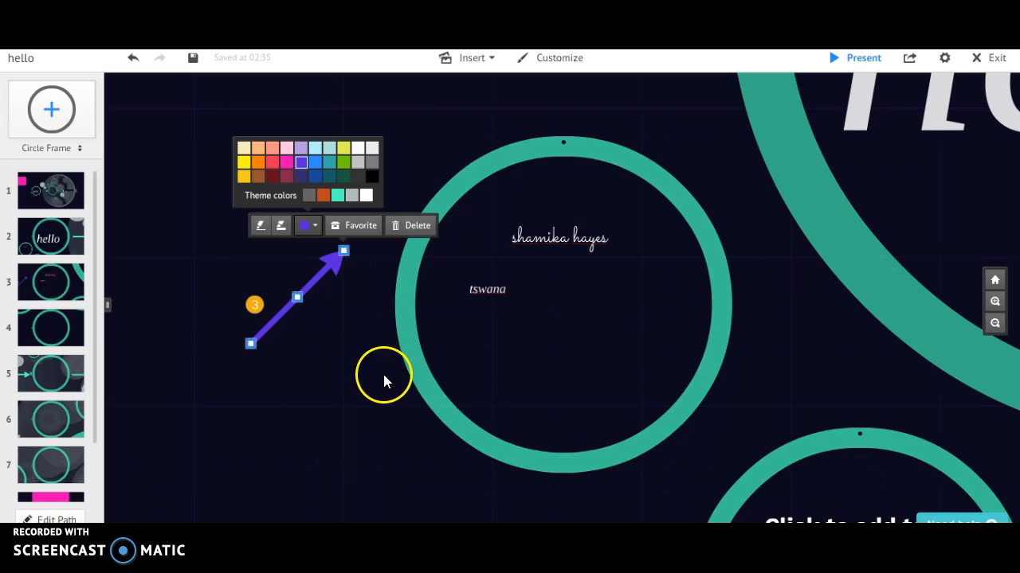
Step: Insert the photo 2013-10-05 09.40.09 from Dropbox's Camera Uploads folder and enlarge it within path point 3's circle
left_click(487, 57)
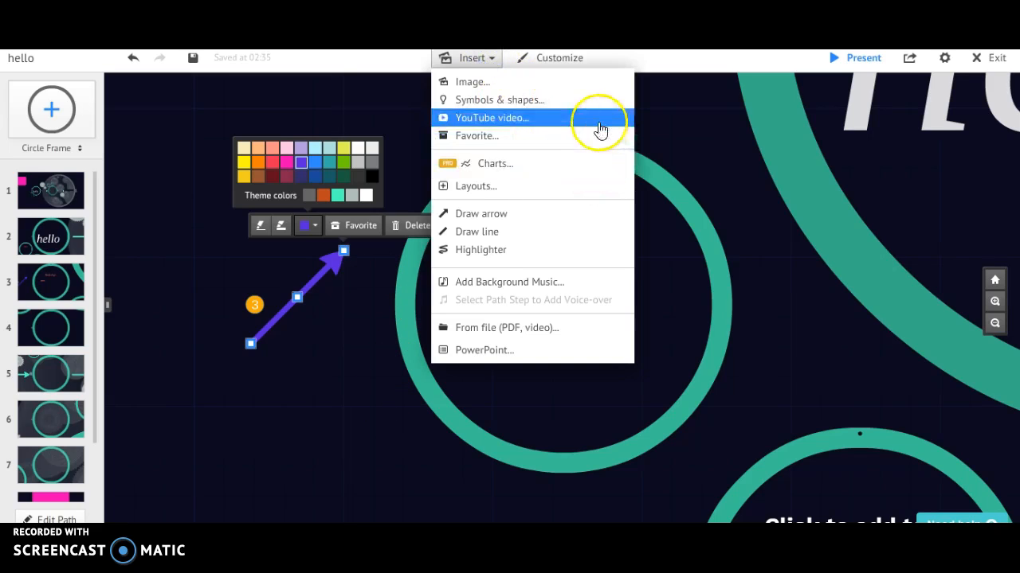
left_click(567, 83)
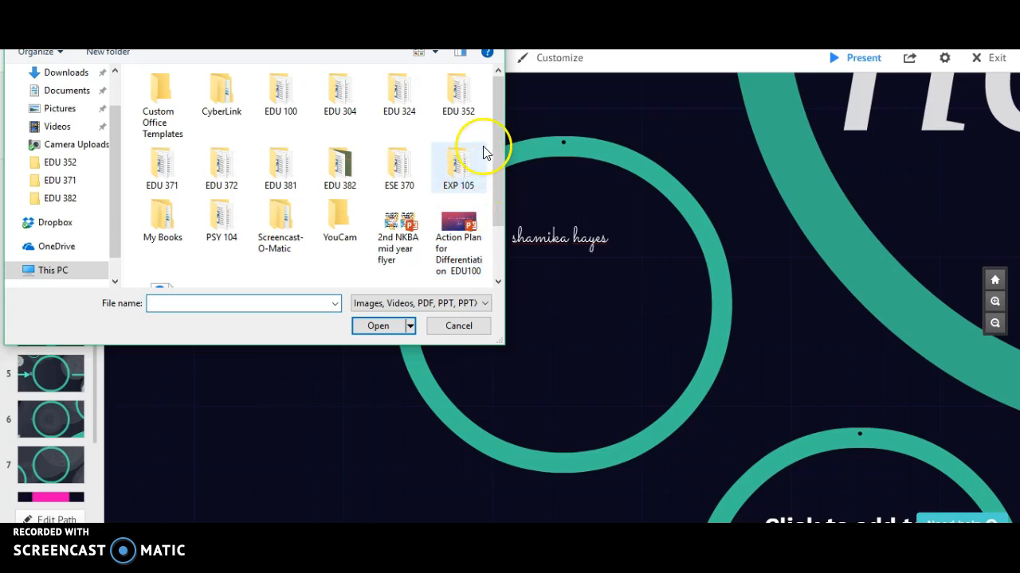
left_click_drag(115, 195, 116, 229)
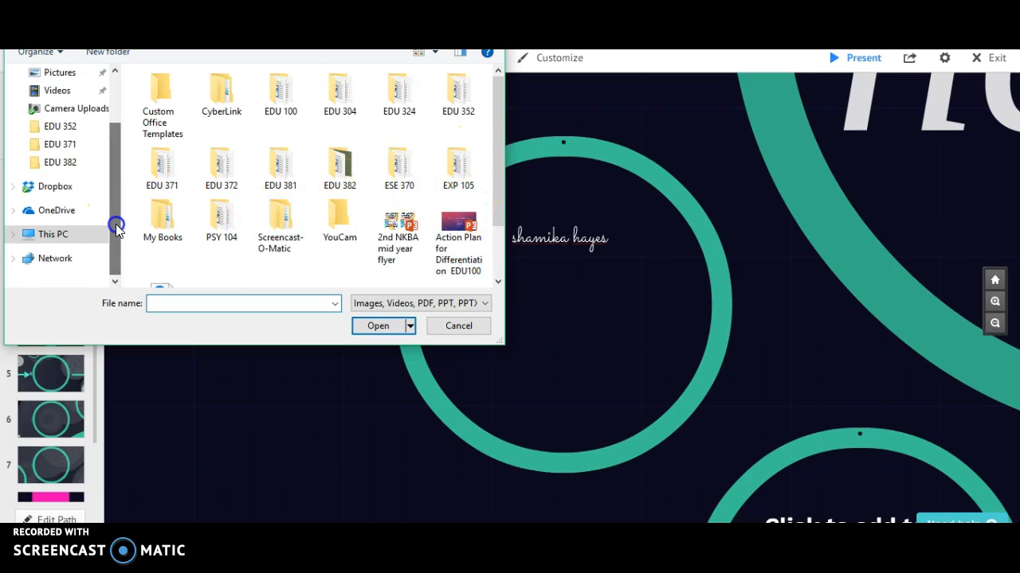
left_click(64, 188)
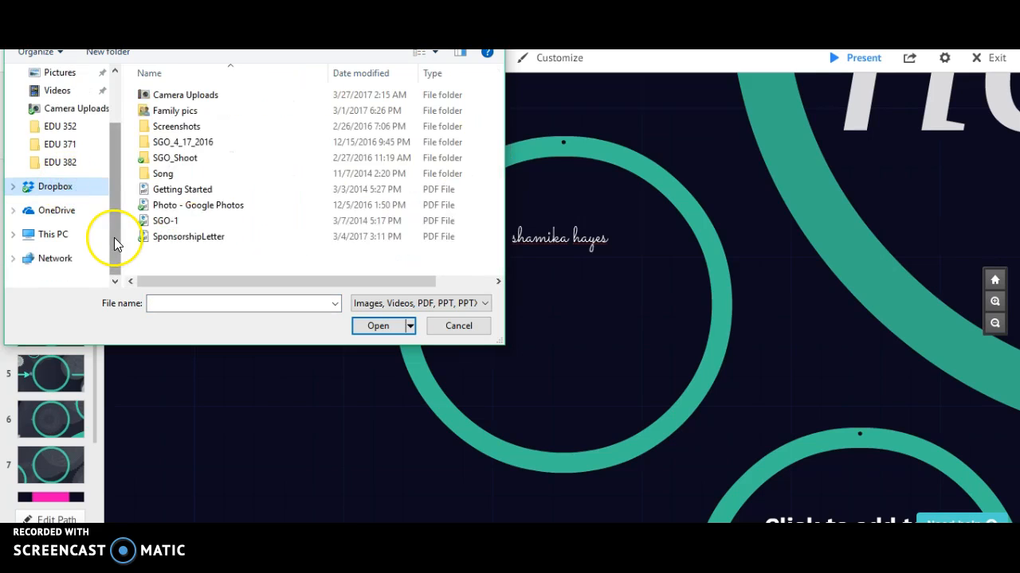
left_click(196, 95)
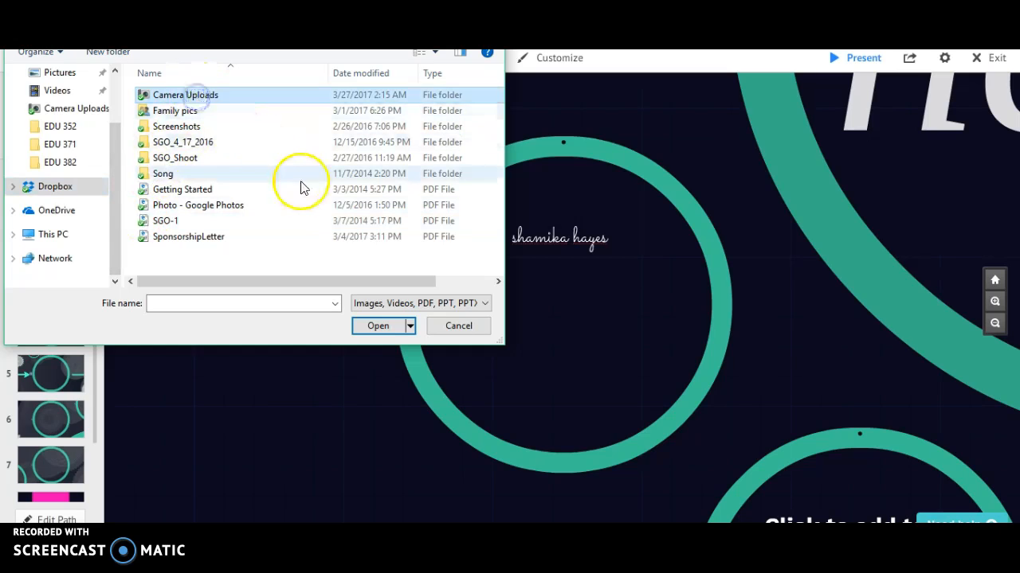
double_click(184, 95)
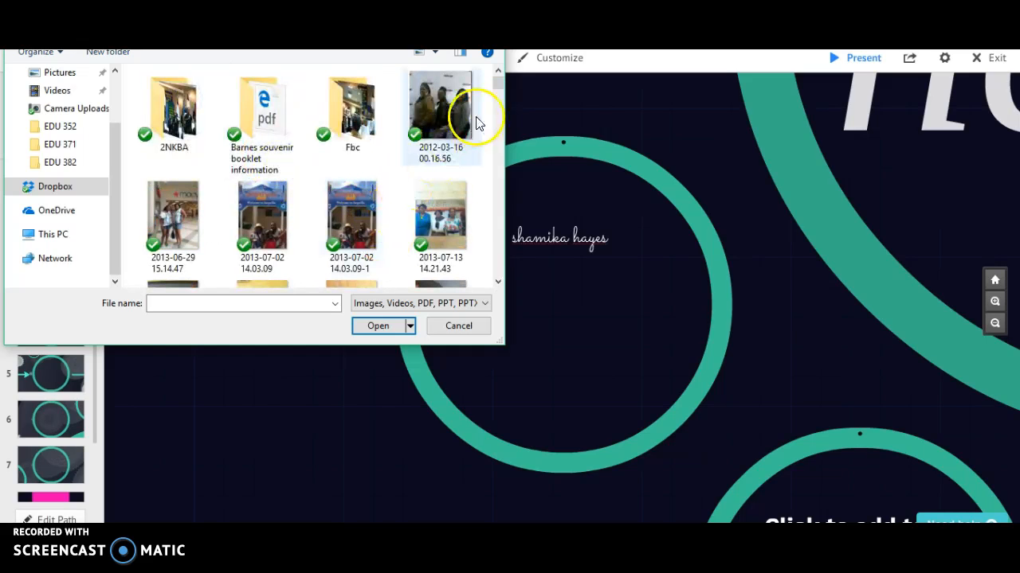
left_click_drag(496, 86, 501, 108)
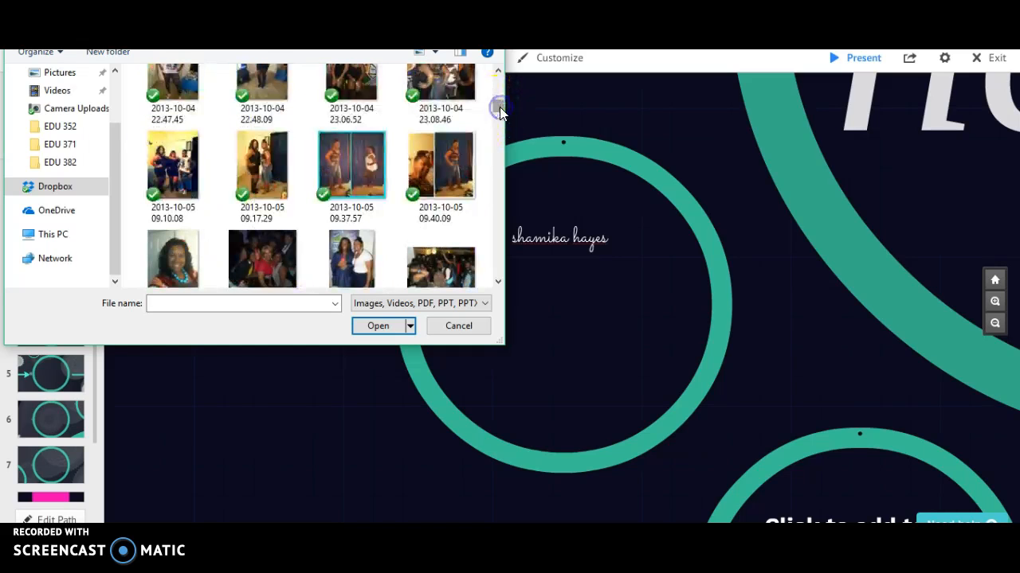
left_click(446, 171)
left_click(379, 328)
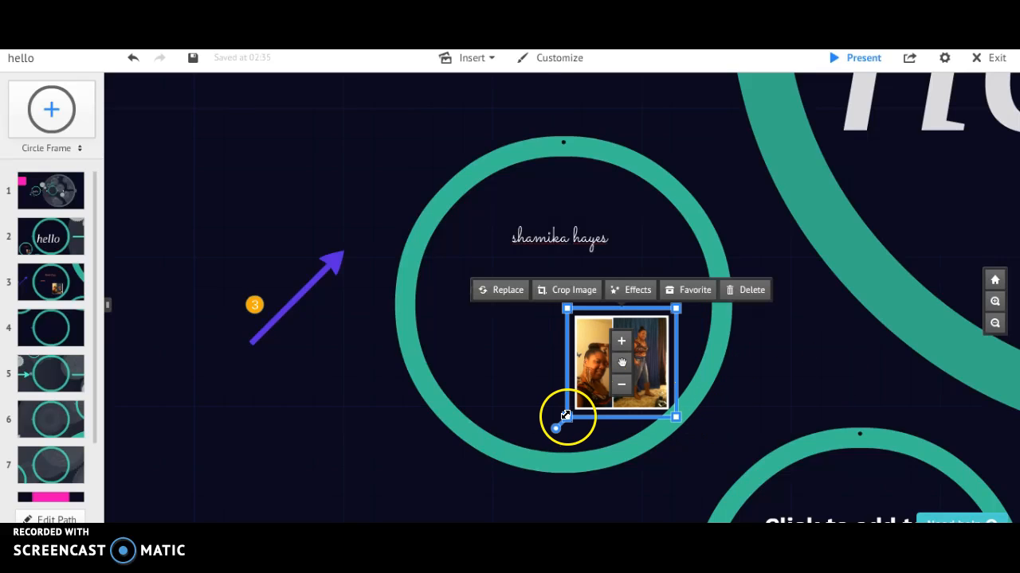
left_click_drag(564, 419, 510, 420)
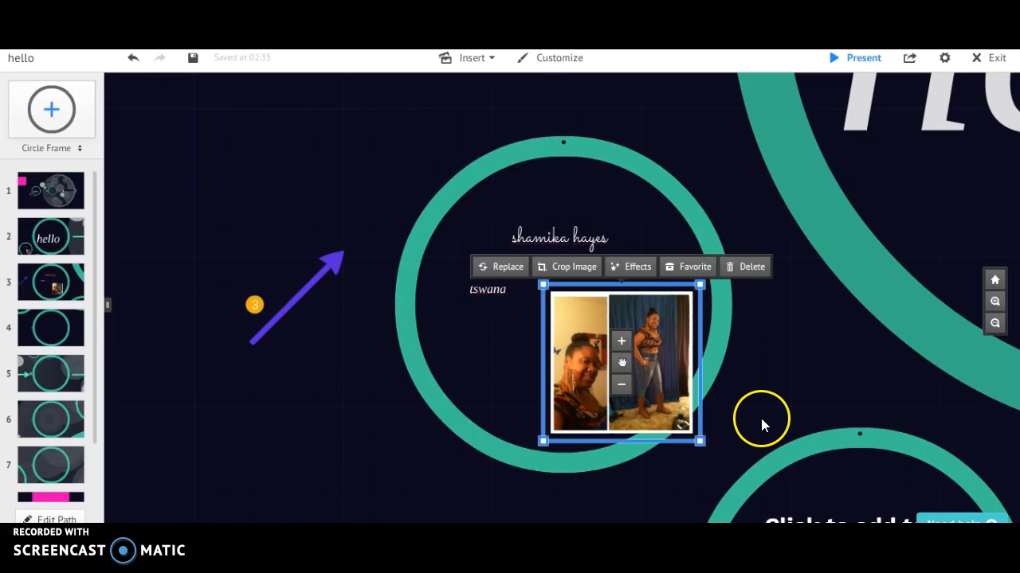
Step: Switch the presentation to the Fresh theme after trying Citrus, and move the "hello" text slightly right within its circle
left_click(995, 301)
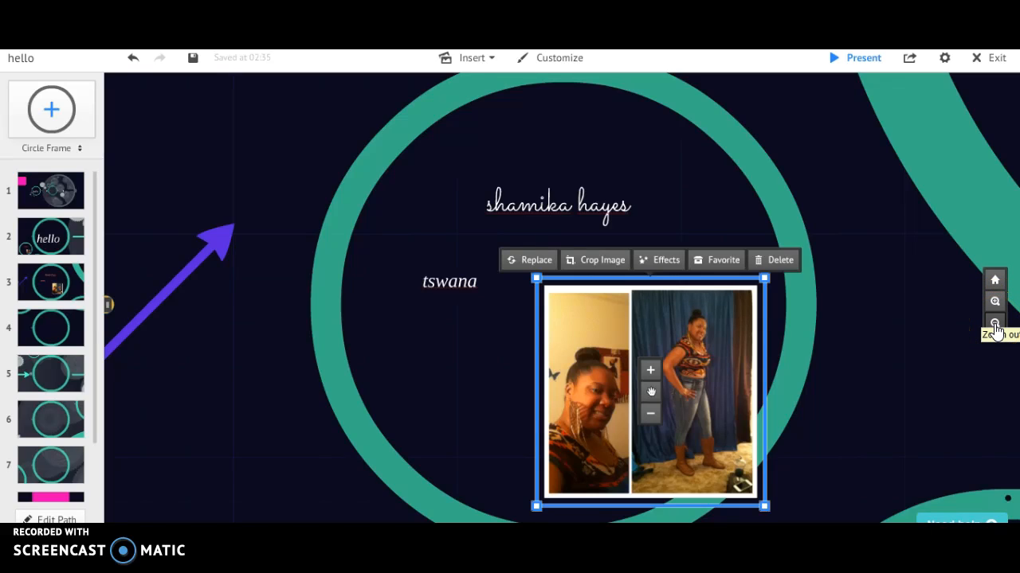
left_click(995, 324)
left_click(994, 324)
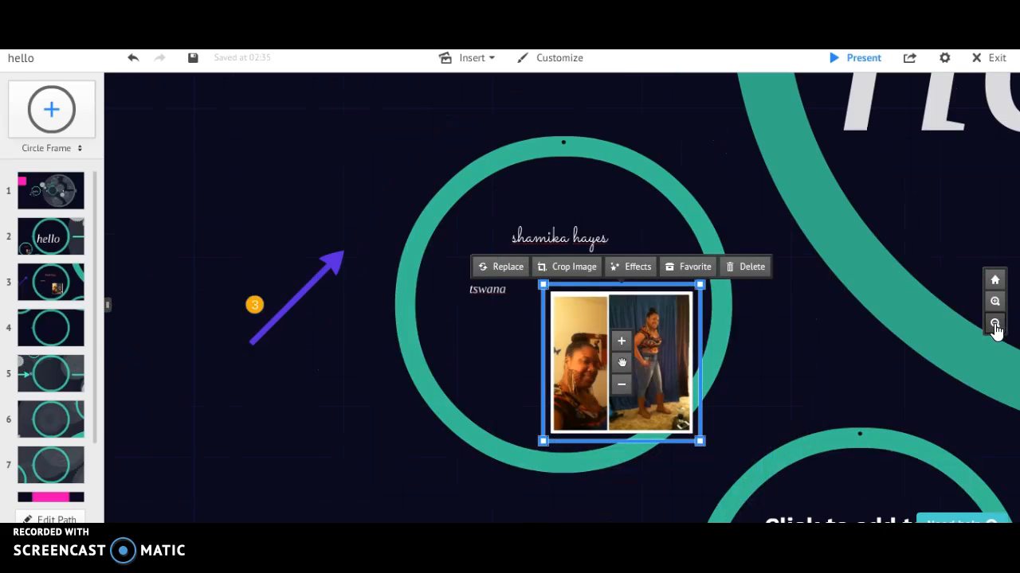
left_click(994, 324)
left_click(994, 325)
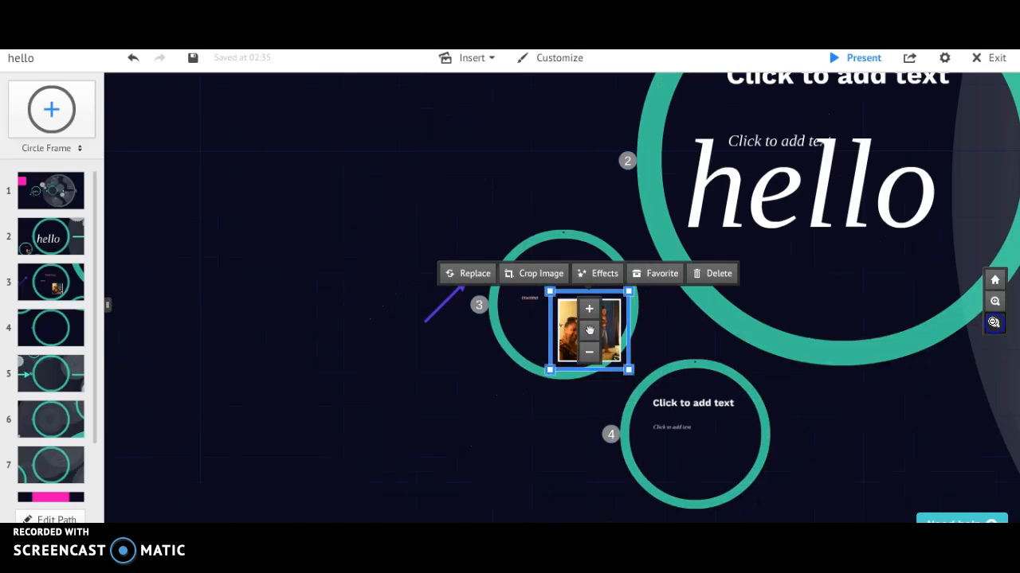
left_click(994, 324)
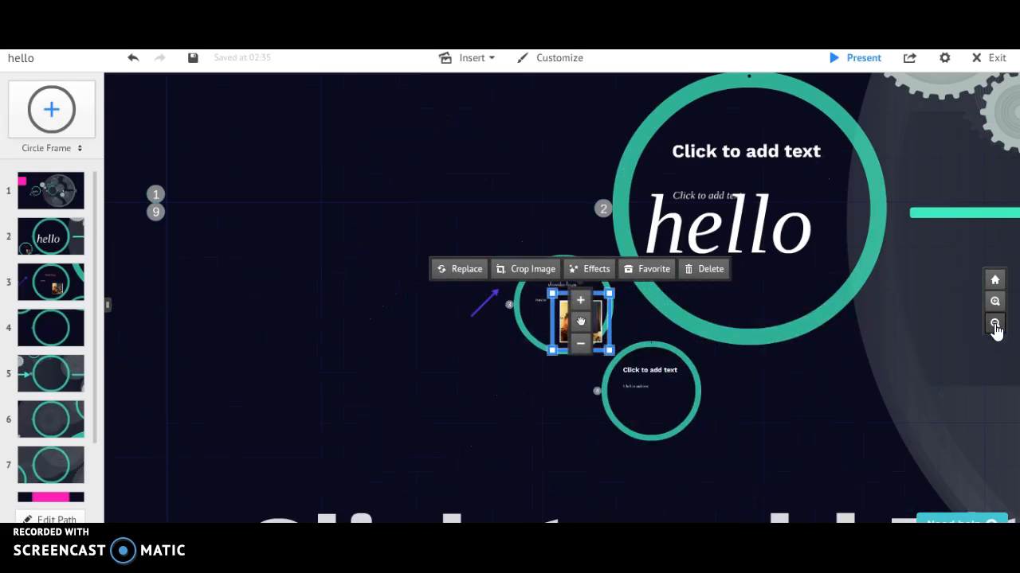
left_click(556, 64)
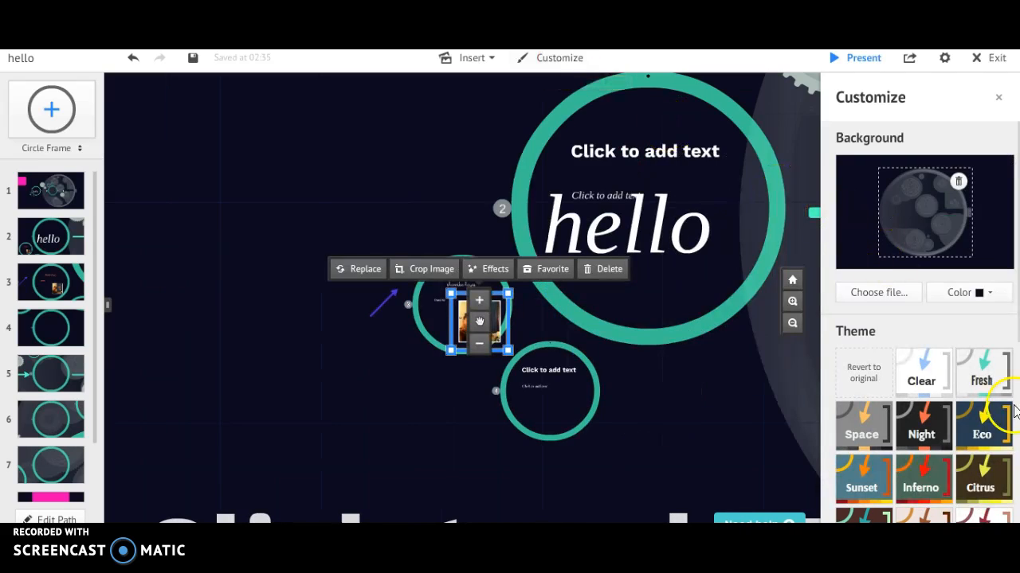
left_click(982, 496)
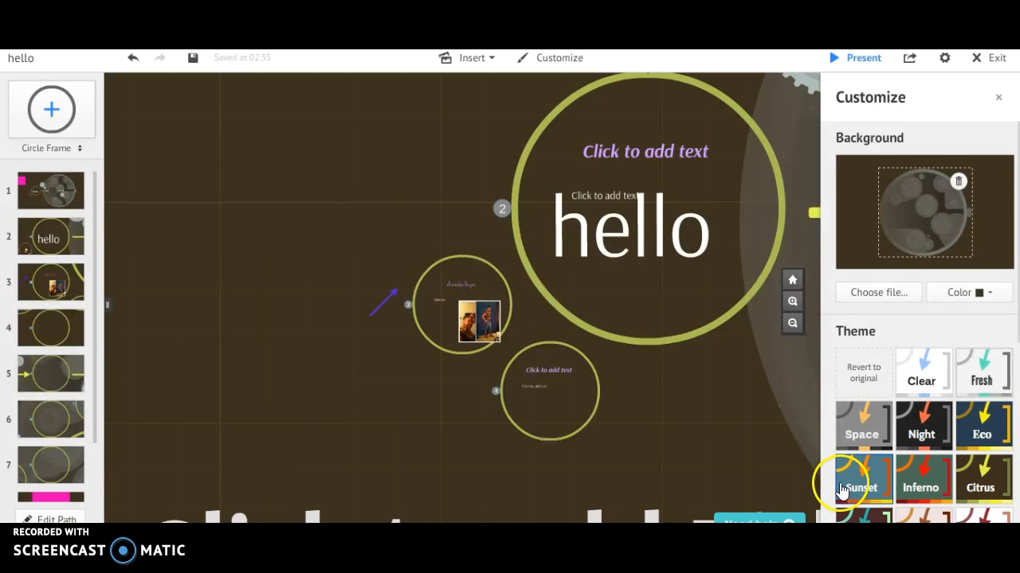
left_click(986, 375)
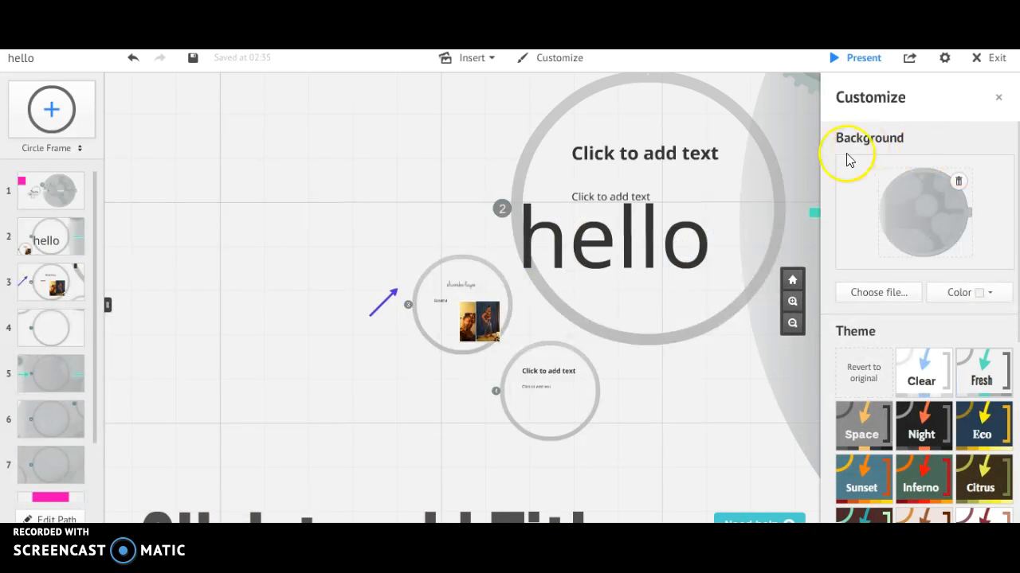
mouse_move(709, 236)
left_mouse_down()
mouse_move(700, 166)
mouse_move(662, 255)
mouse_move(673, 263)
mouse_move(701, 250)
left_mouse_up()
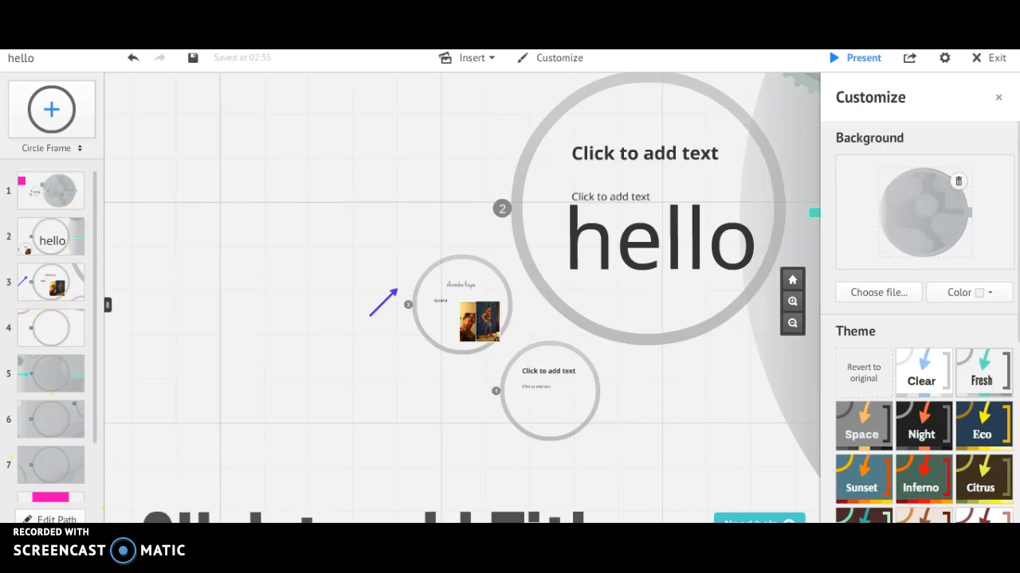
Step: Start editing the presentation path and try adding the teal arrow beside the "hello" circle as a path point
left_click(66, 518)
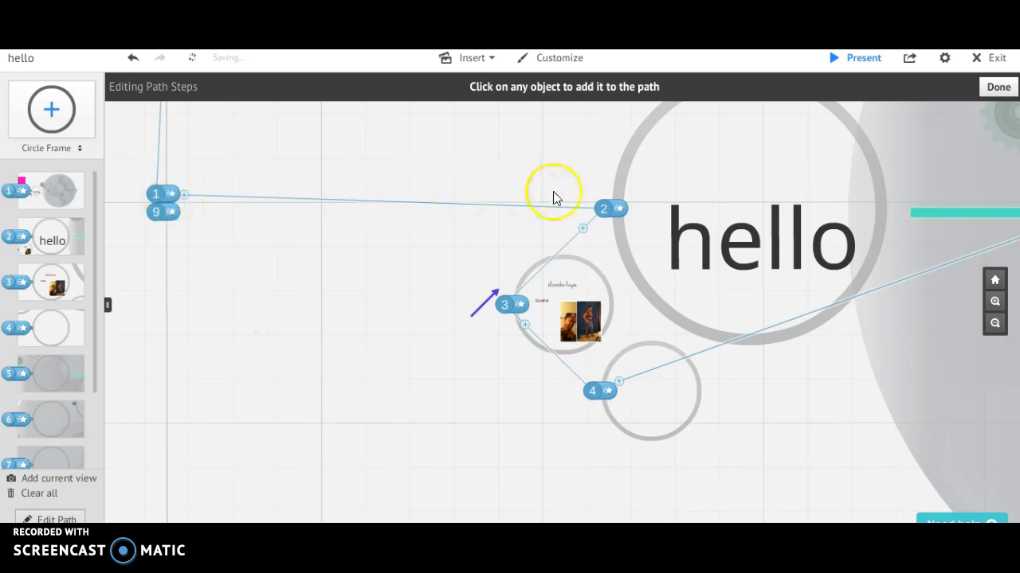
left_click_drag(610, 209, 960, 258)
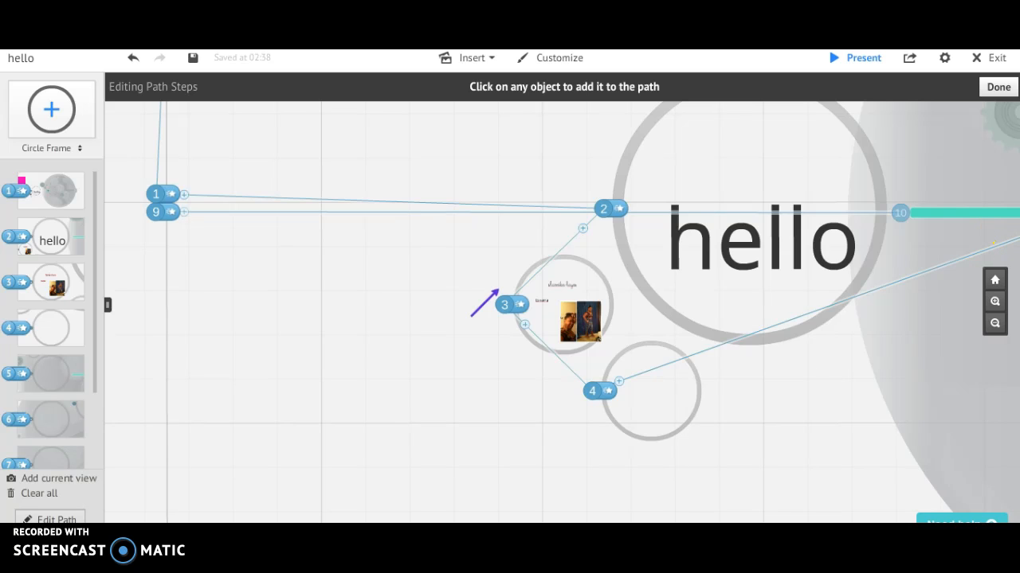
mouse_move(1008, 212)
left_mouse_down()
mouse_move(642, 231)
mouse_move(160, 217)
left_mouse_up()
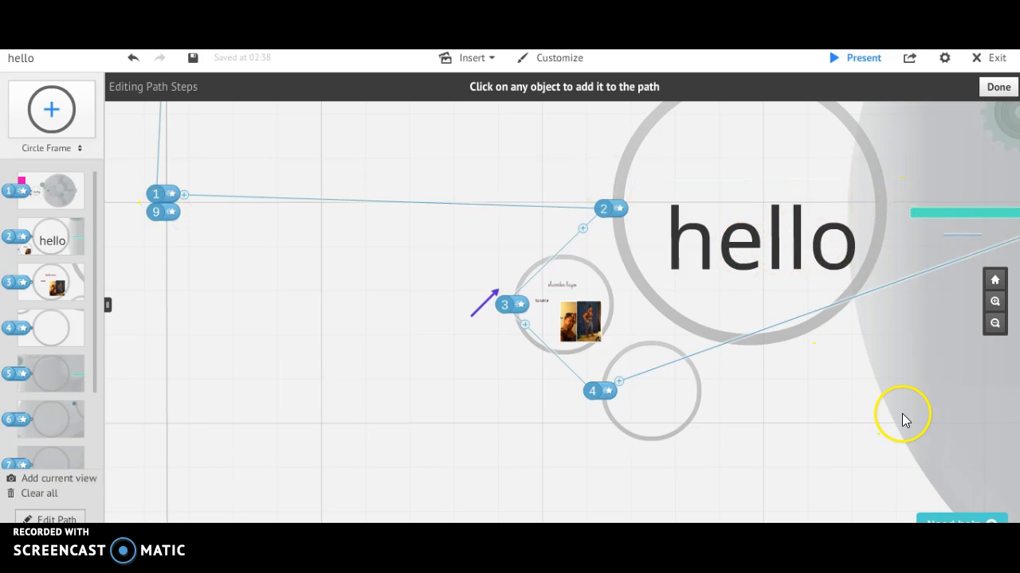
Step: Add the pink square to the end of the path as point 10
left_click(996, 303)
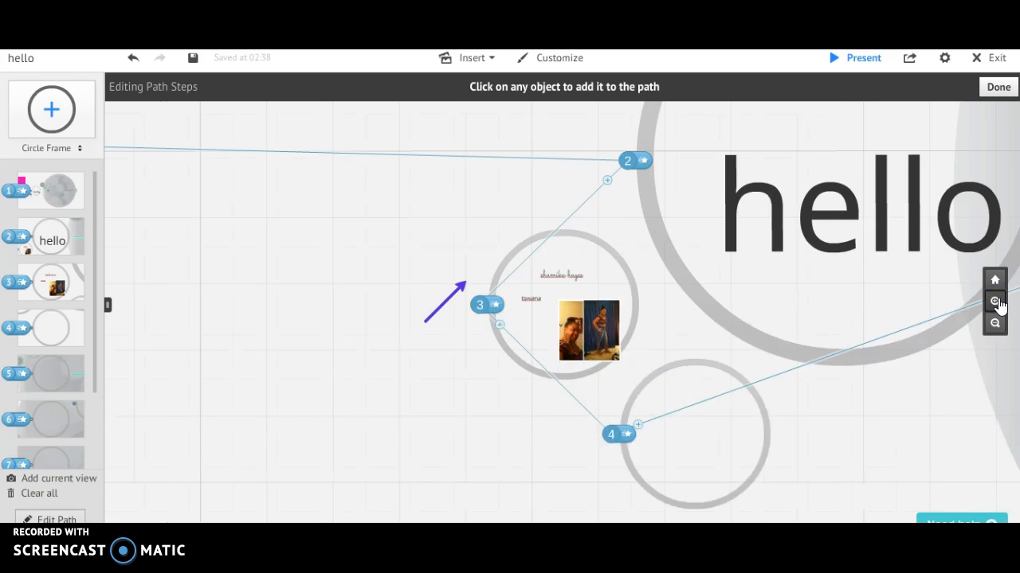
left_click(995, 302)
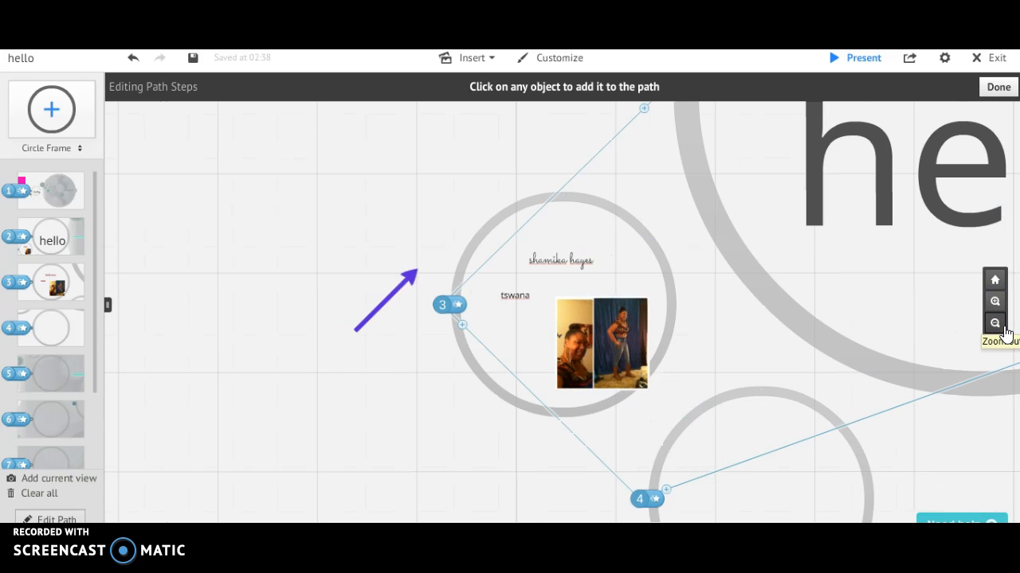
left_click(1001, 328)
left_click(1000, 328)
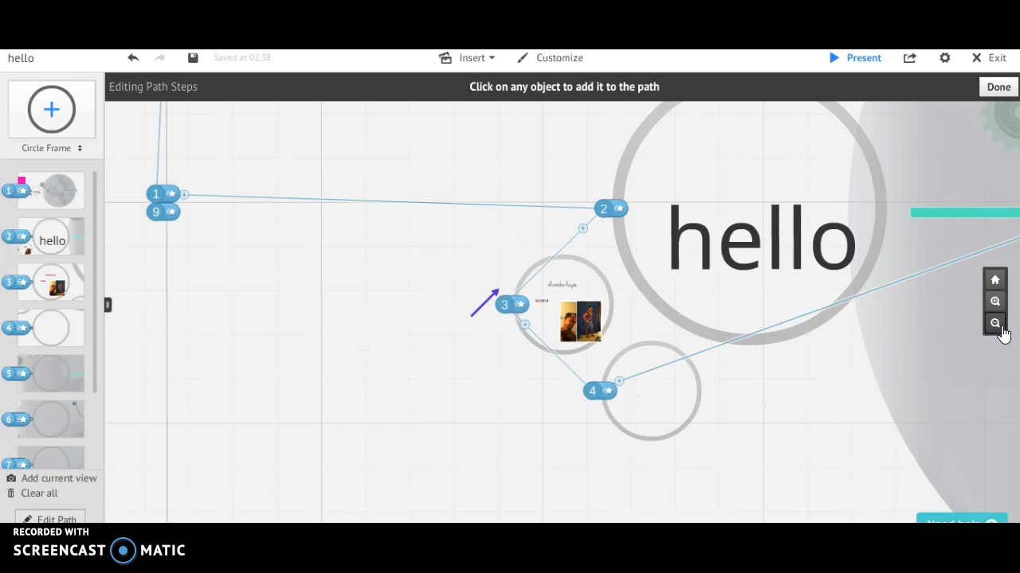
left_click(995, 324)
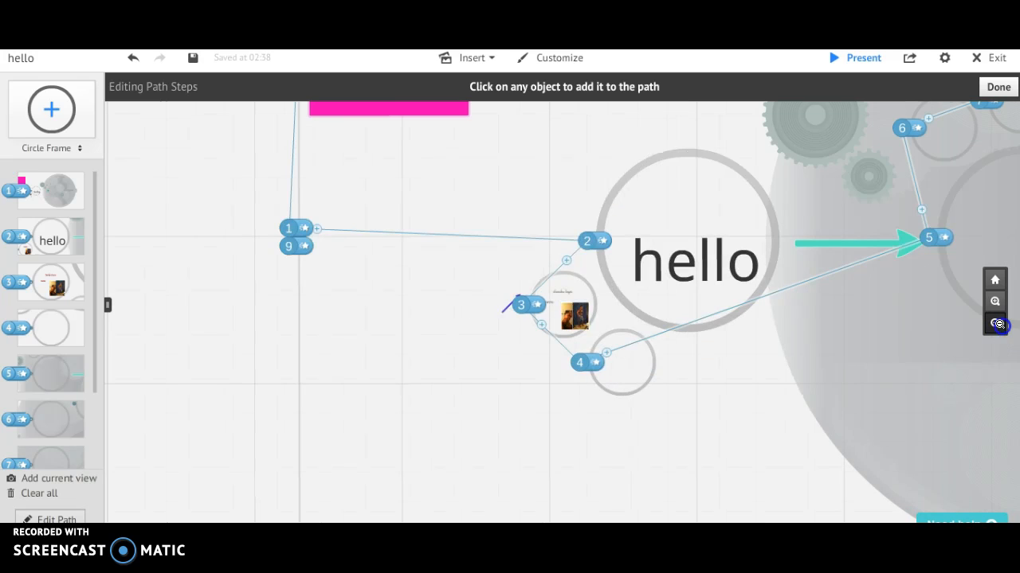
left_click(995, 325)
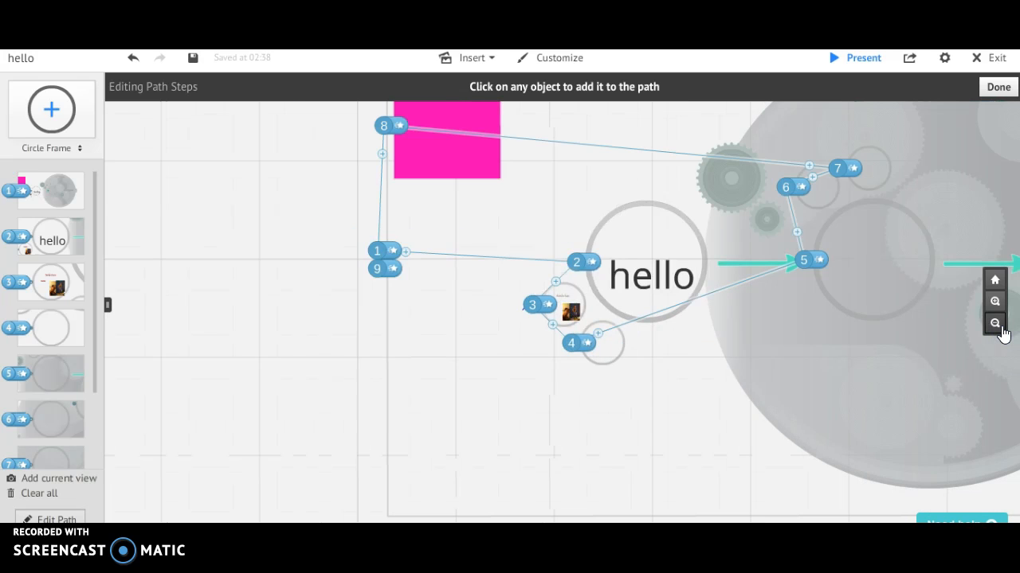
left_click(995, 324)
left_click(649, 279)
left_click(480, 197)
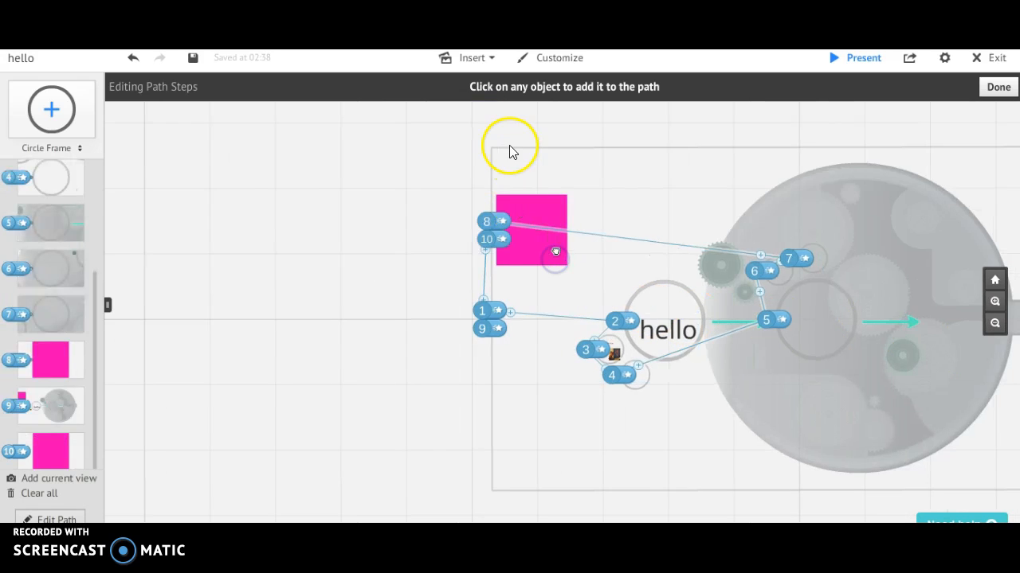
Step: Add the large outer frame to the path as point 11 and finish editing the path
left_click_drag(629, 149, 525, 147)
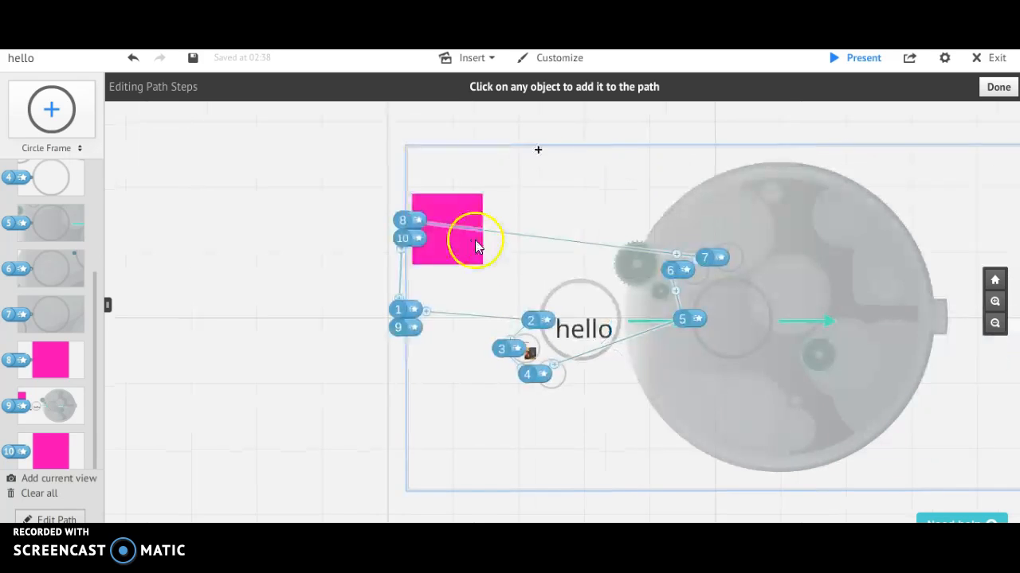
left_click(415, 233)
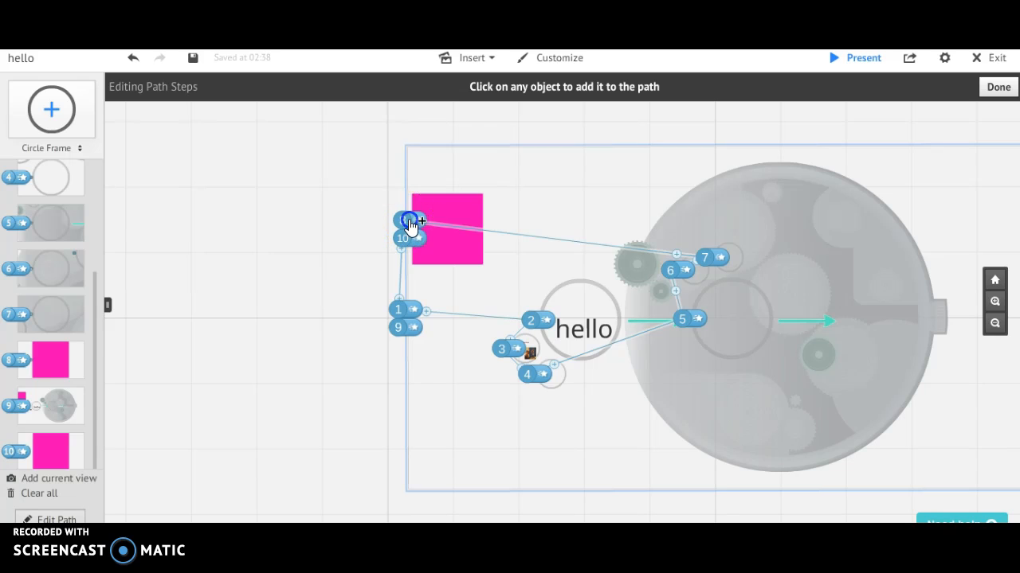
left_click_drag(505, 221, 535, 194)
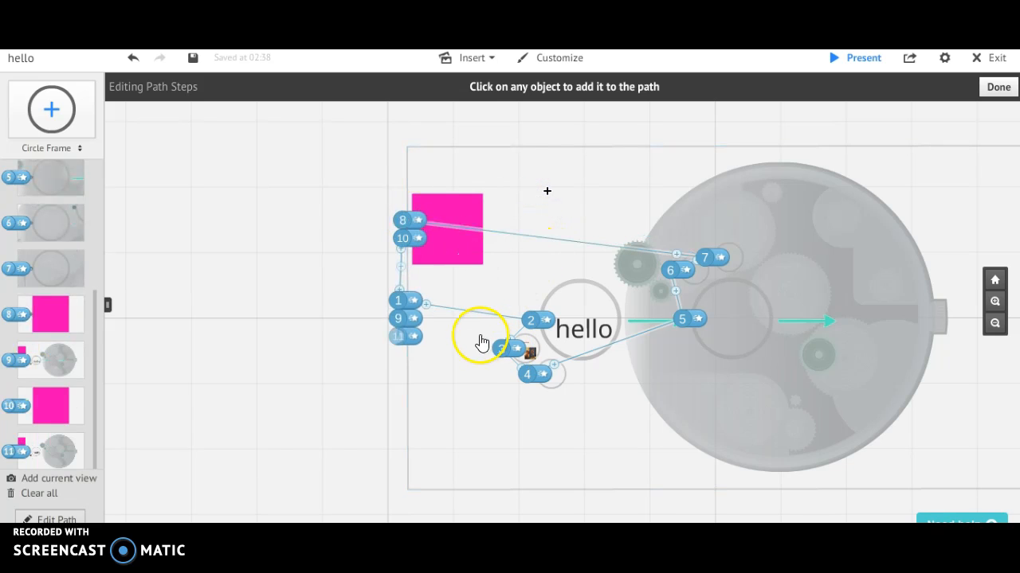
key("Escape")
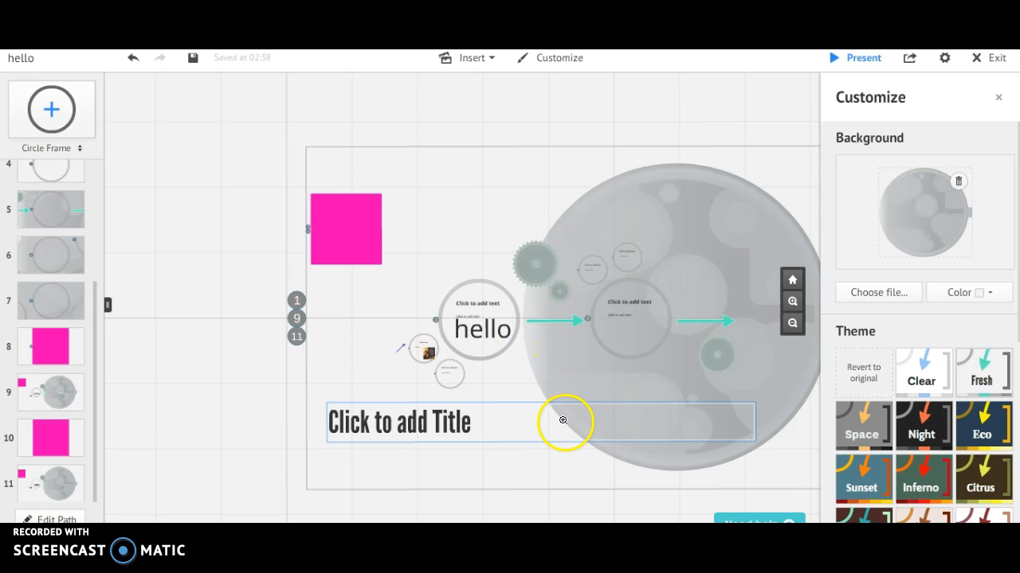
Step: Fill in the title placeholder below the circles with "all about me!"
scroll(562, 420, "up", 2)
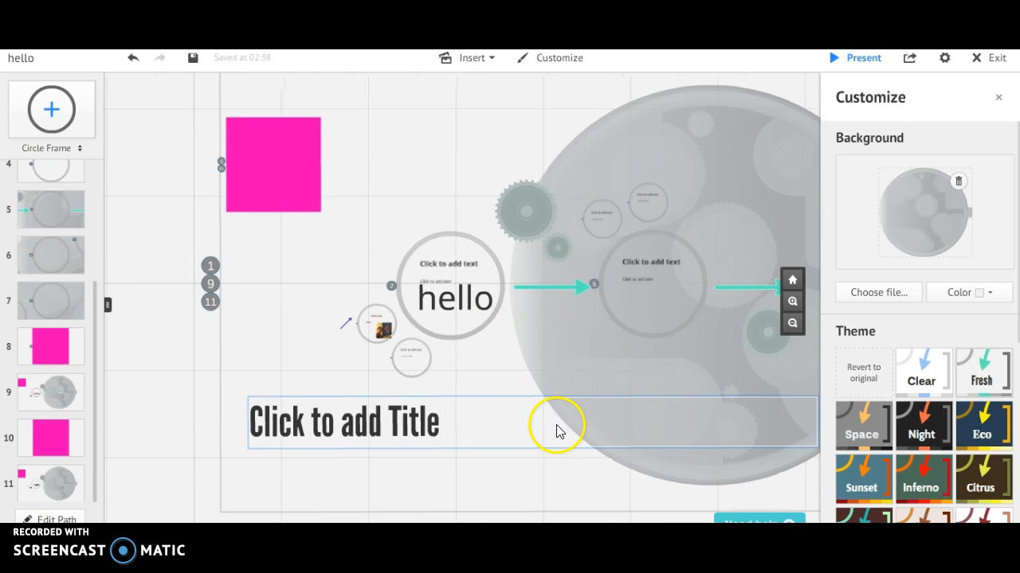
left_click(444, 420)
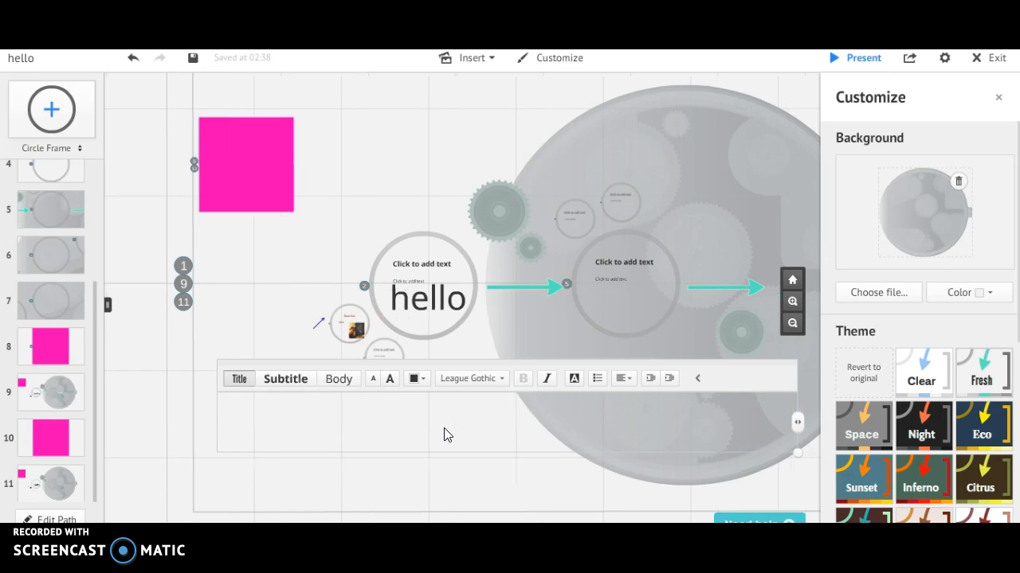
type("all")
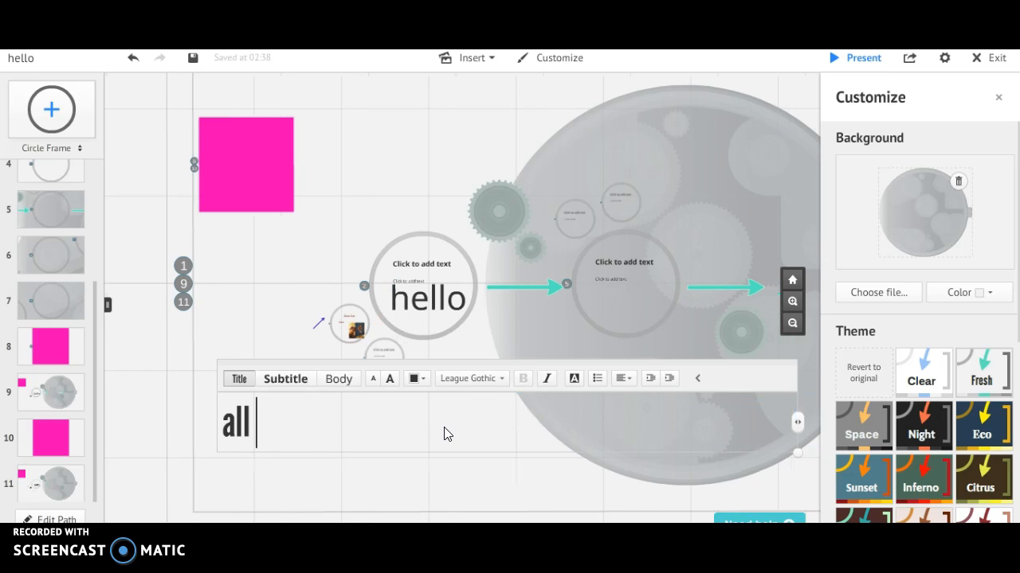
type(" about m")
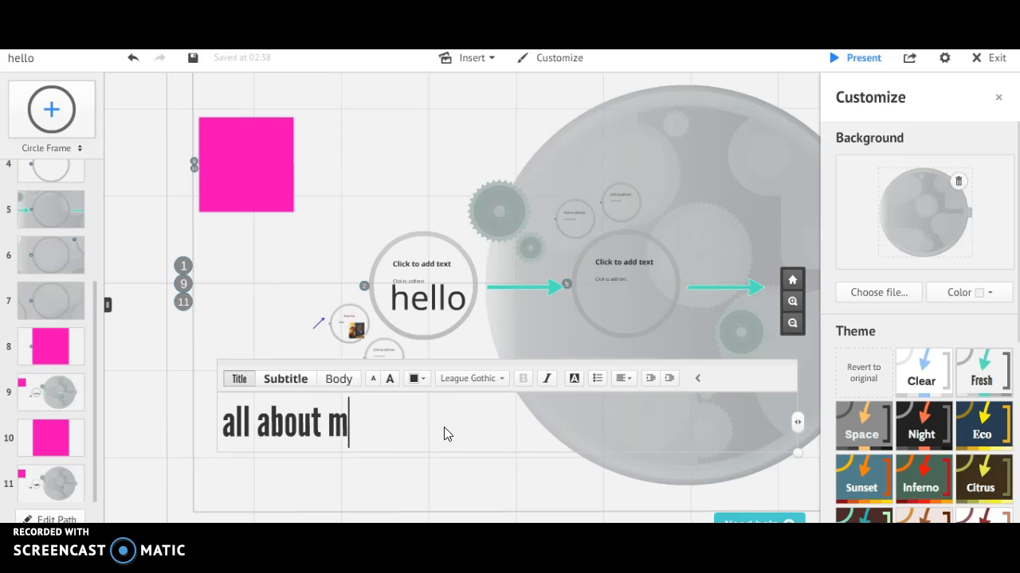
type("e!")
left_click(247, 257)
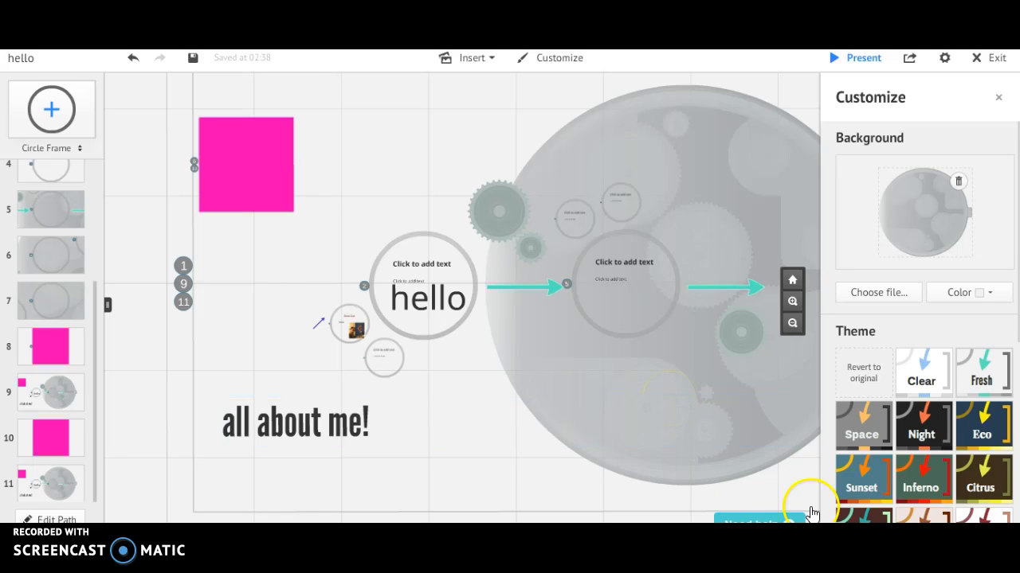
Step: Open the heading placeholder in path point 5's circle for editing and change the presentation's background colour to magenta
left_click(611, 267)
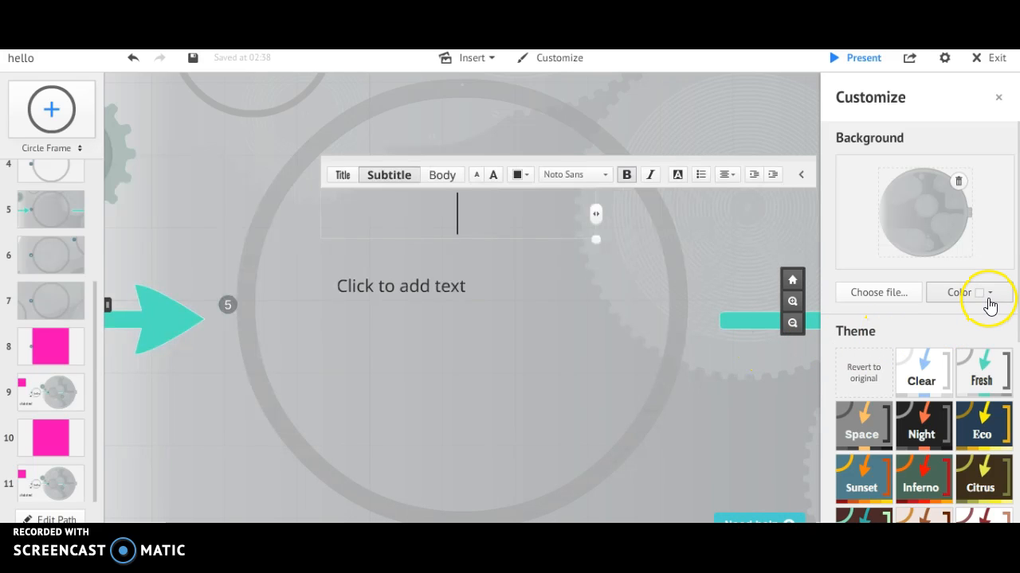
left_click(990, 303)
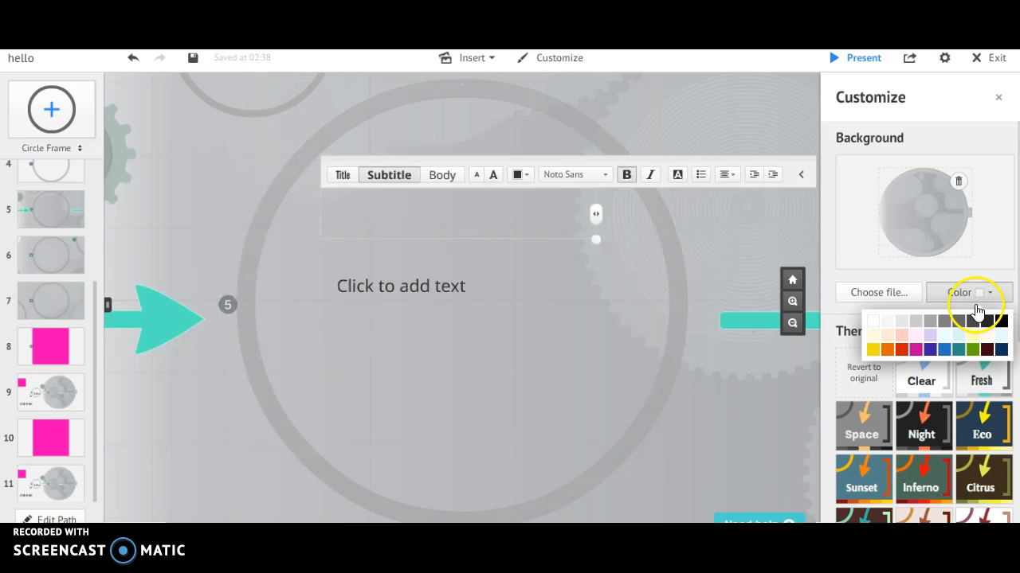
scroll(964, 303, "down", 1)
left_click(916, 285)
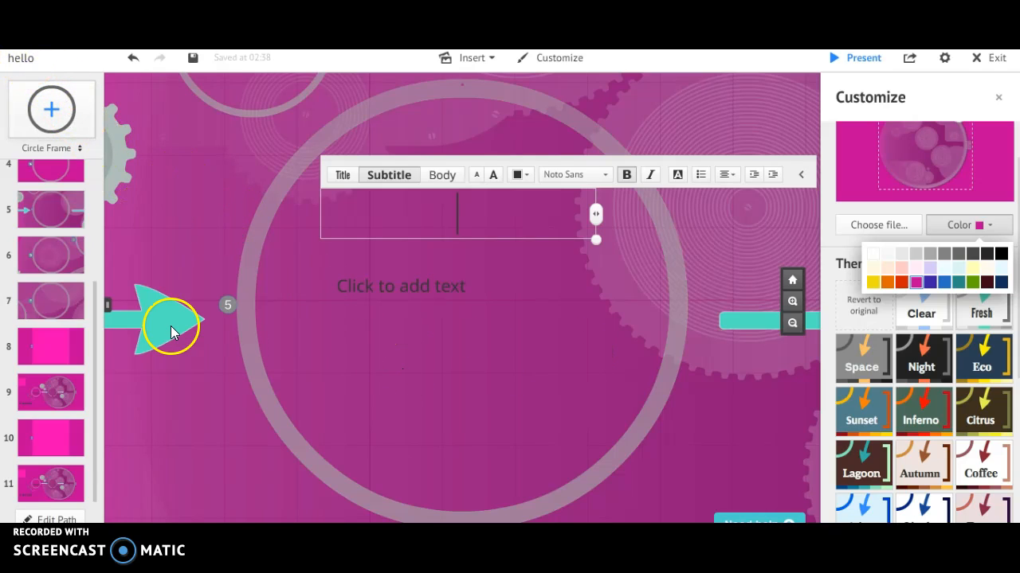
left_click(93, 223)
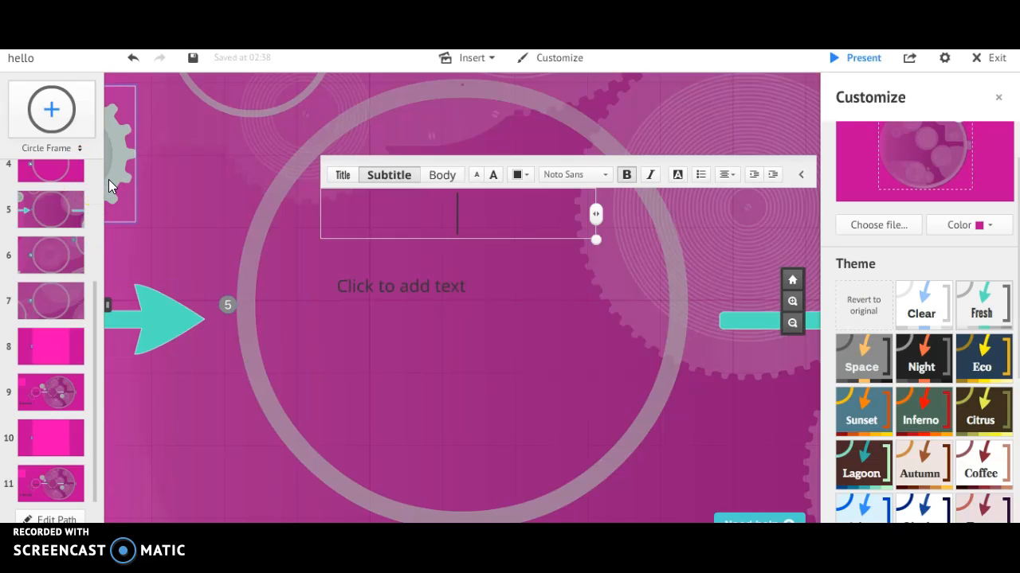
left_click(51, 108)
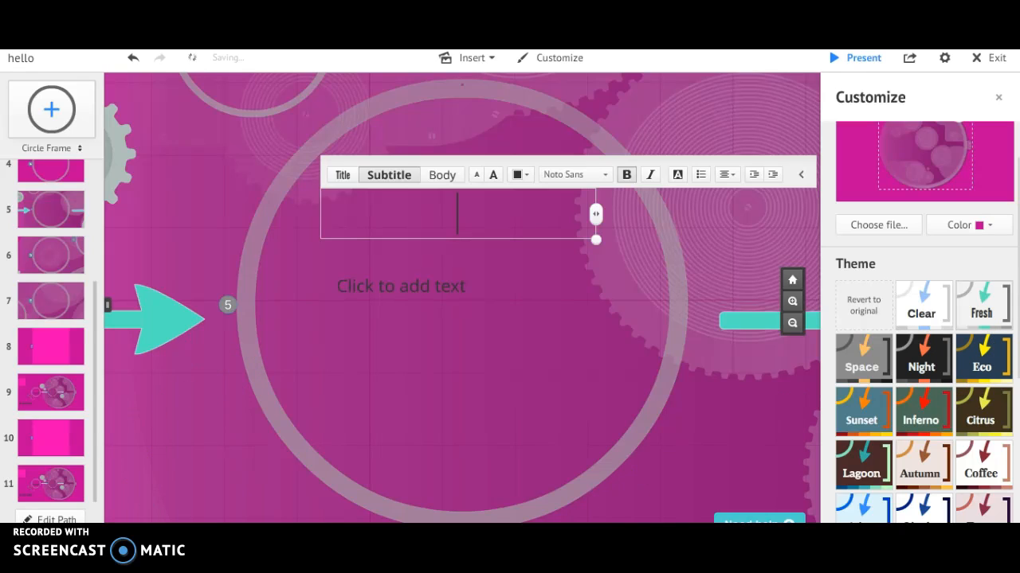
Step: Open the prezi's sharing settings and copy its public link
left_click(913, 63)
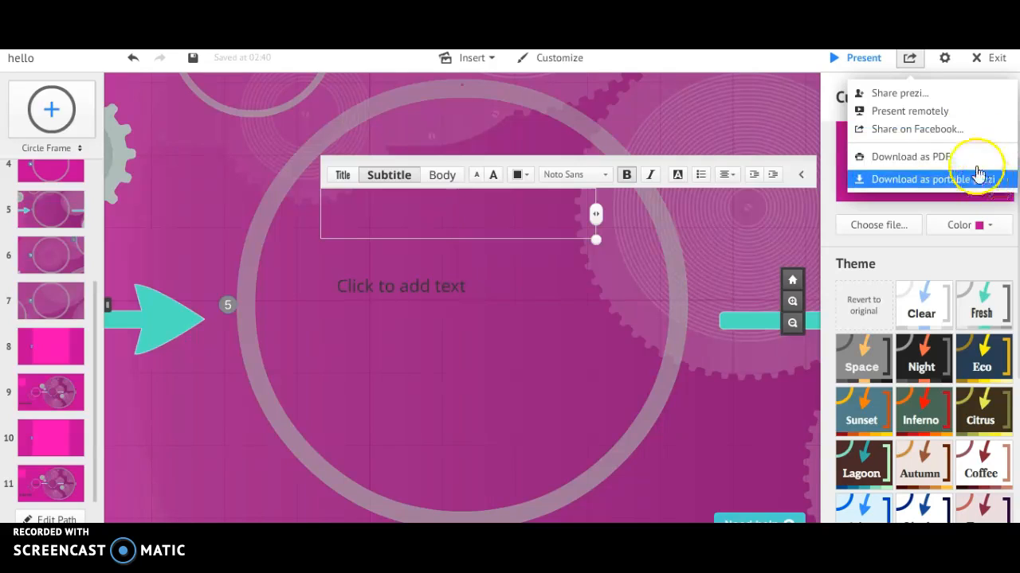
left_click(929, 94)
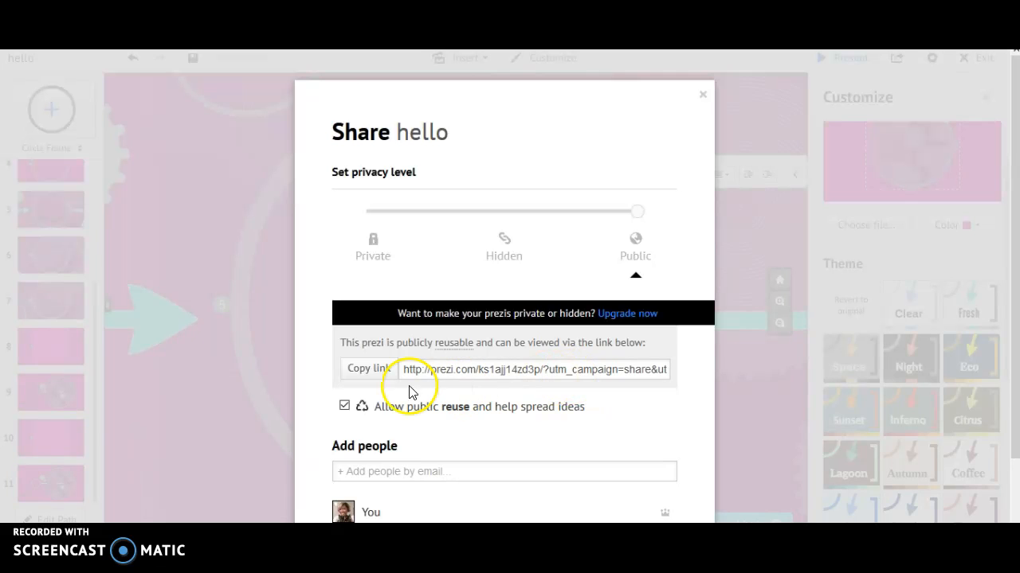
left_click(371, 370)
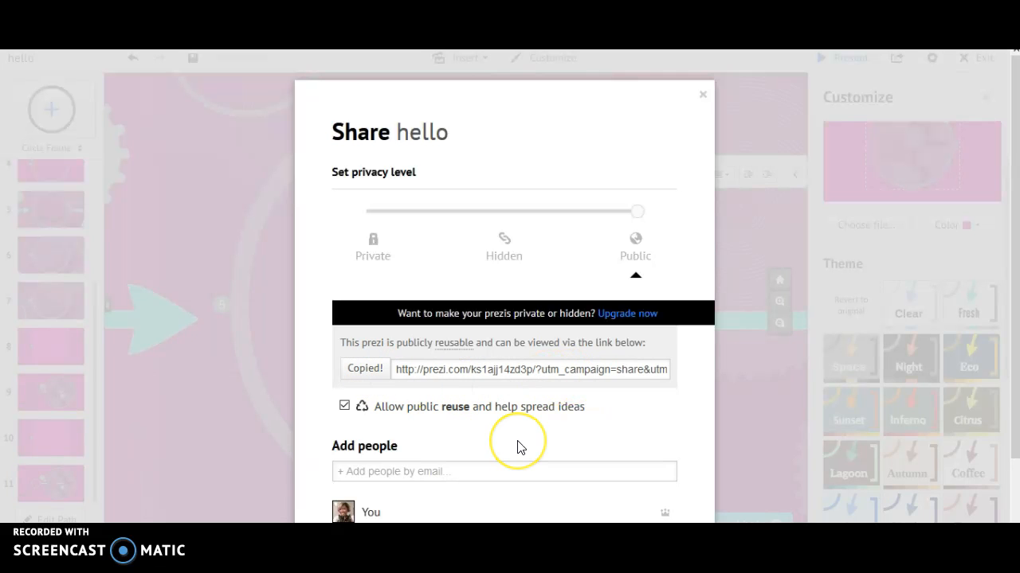